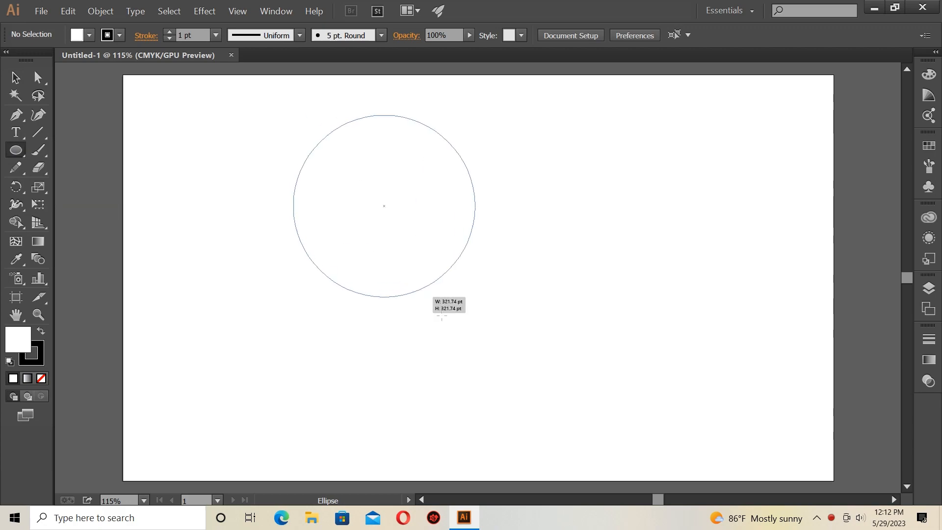
- Remove the circle's fill and duplicate the circle horizontally to its right so the two outlines overlap
click(15, 77)
click(92, 35)
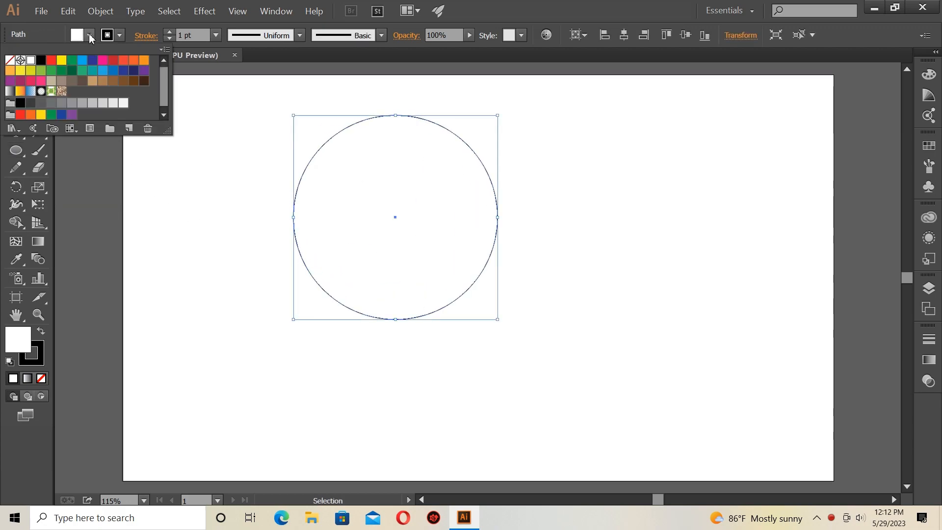
click(10, 60)
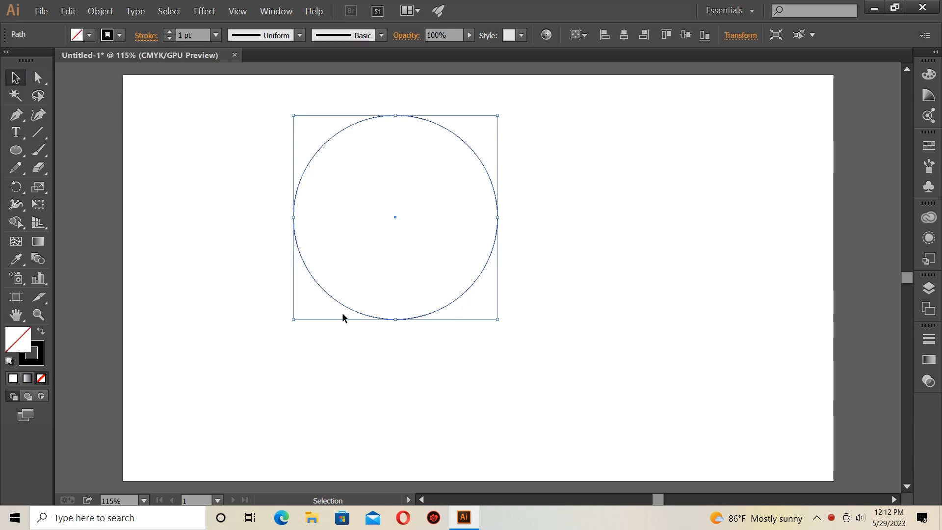
drag(328, 293, 452, 301)
- Use Shape Builder on both circles to delete the two outer crescents, keeping only the overlapping petal shape
drag(257, 133, 534, 320)
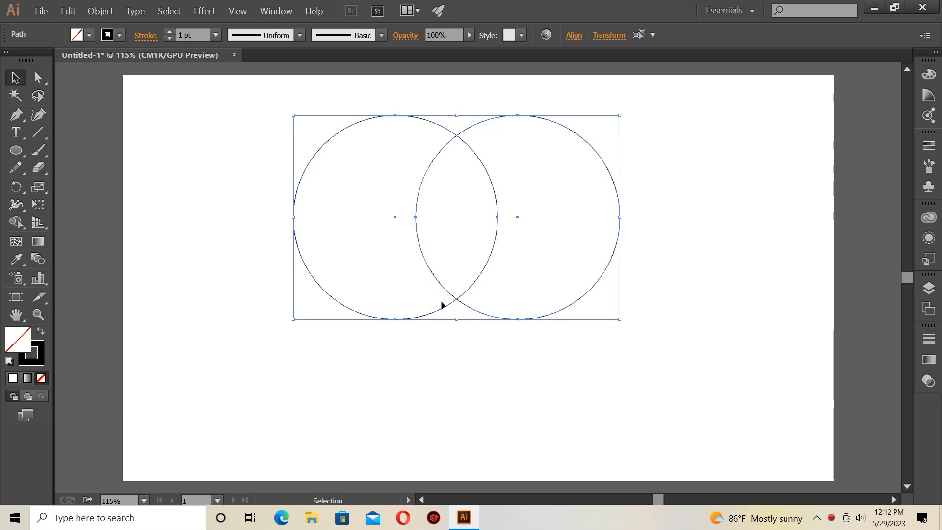
click(18, 223)
alt+click(381, 304)
alt+click(535, 287)
- Duplicate the petal vertically so the two petals meet tip to tip, and group both
click(15, 77)
drag(426, 260, 396, 375)
drag(342, 137, 493, 330)
right_click(425, 226)
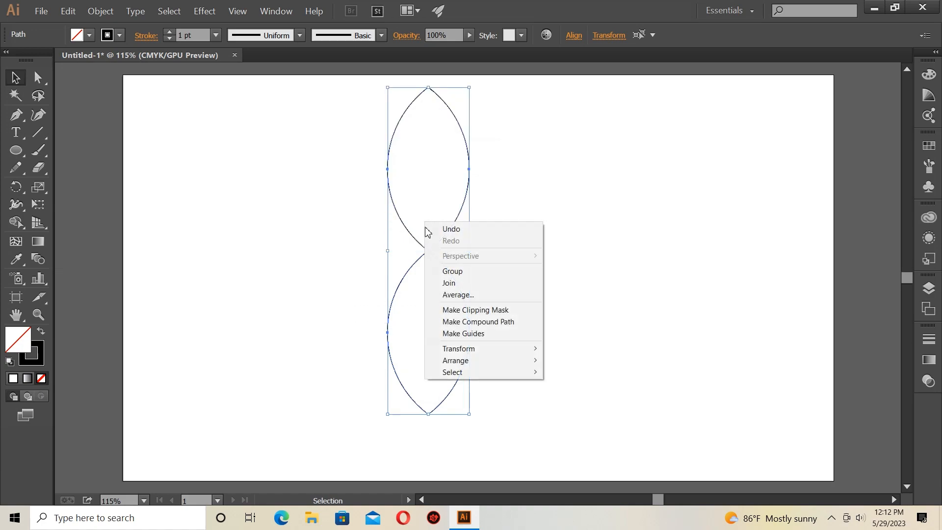
click(450, 271)
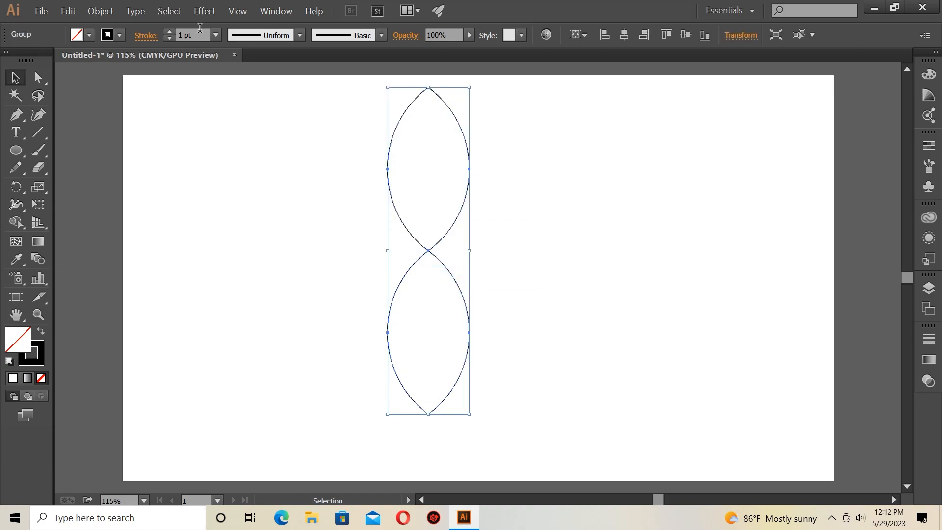
- Apply a Transform effect with 5 copies and a 30° rotation to the petal group, and move the flower slightly down and right
click(205, 11)
mouse_move(225, 121)
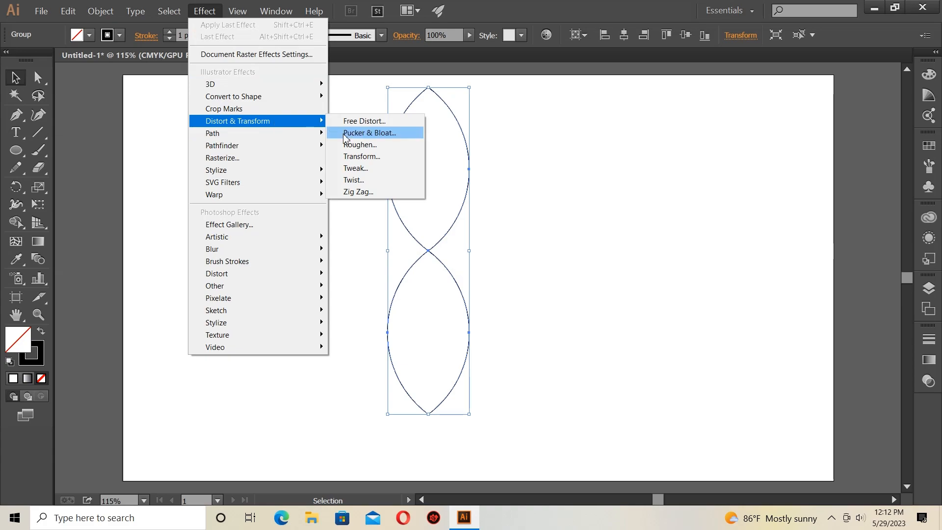
click(345, 160)
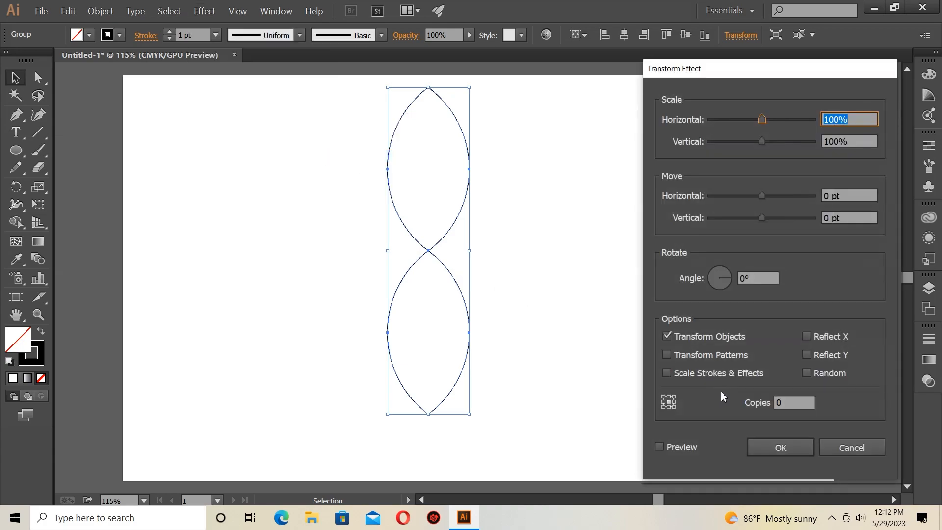
click(677, 447)
click(799, 399)
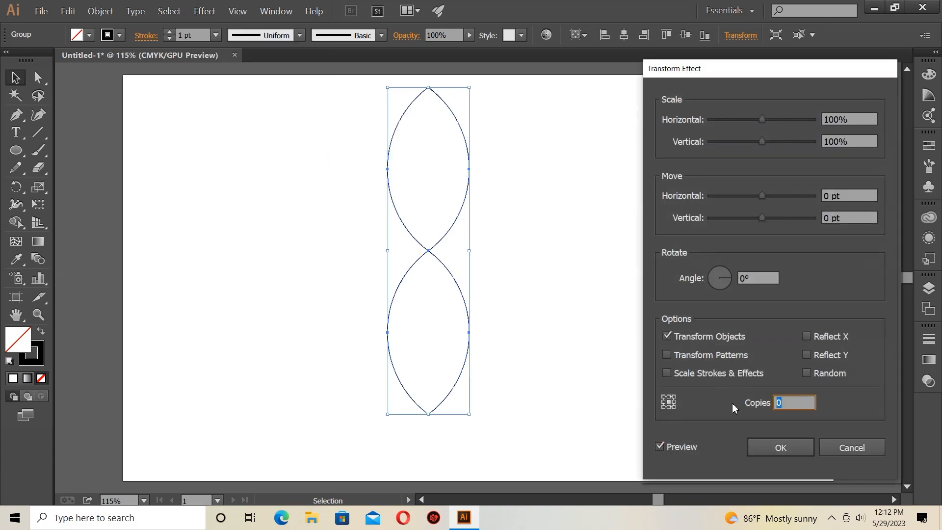
text(5)
click(744, 277)
key(Up)
key(Up)
key(Up)
key(Up)
key(Up)
key(Up)
key(Up)
key(Up)
key(Up)
key(Up)
key(Up)
key(Up)
key(Up)
key(Up)
key(Up)
key(Up)
key(Up)
key(Up)
key(Up)
key(Up)
key(Up)
key(Up)
key(Up)
key(Up)
key(Up)
key(Up)
key(Up)
key(Up)
key(Up)
key(Up)
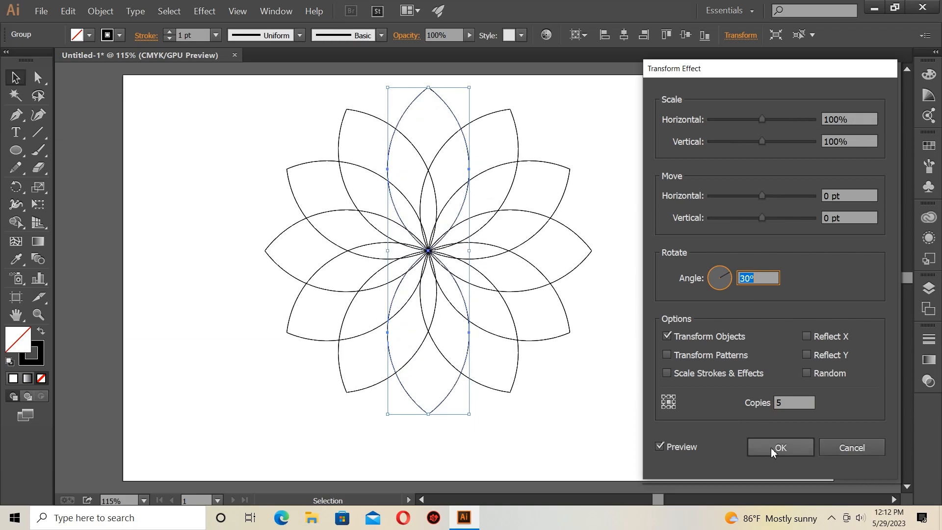
click(781, 448)
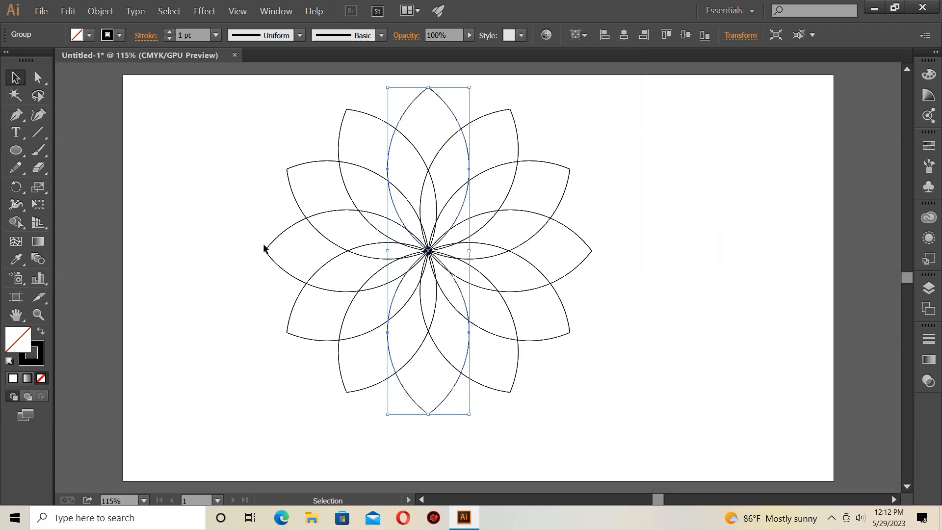
drag(428, 252, 446, 270)
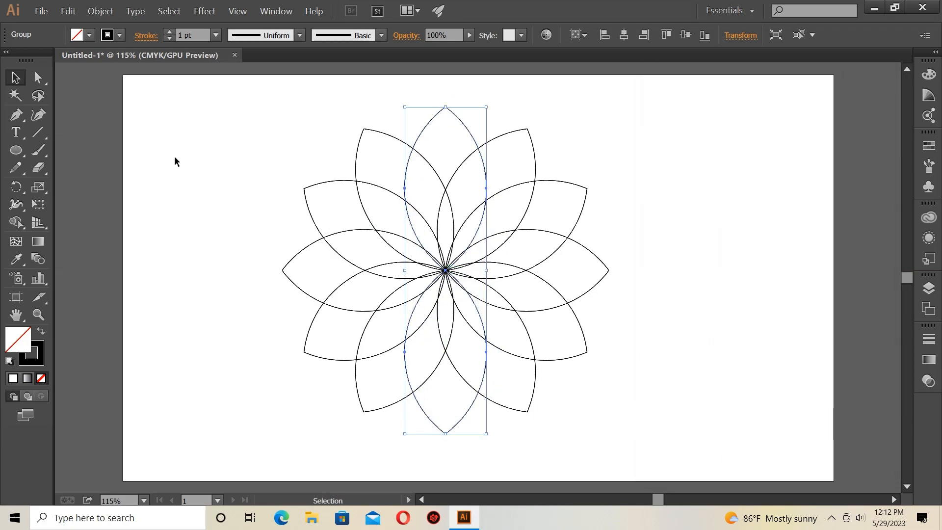
- Expand the flower's appearance and ungroup it twice into individual petal paths
click(100, 10)
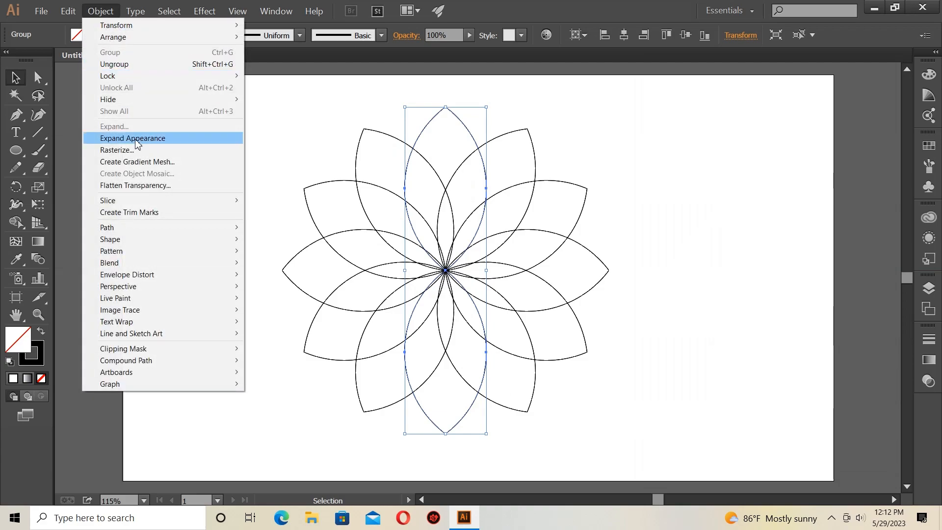
click(136, 140)
right_click(430, 244)
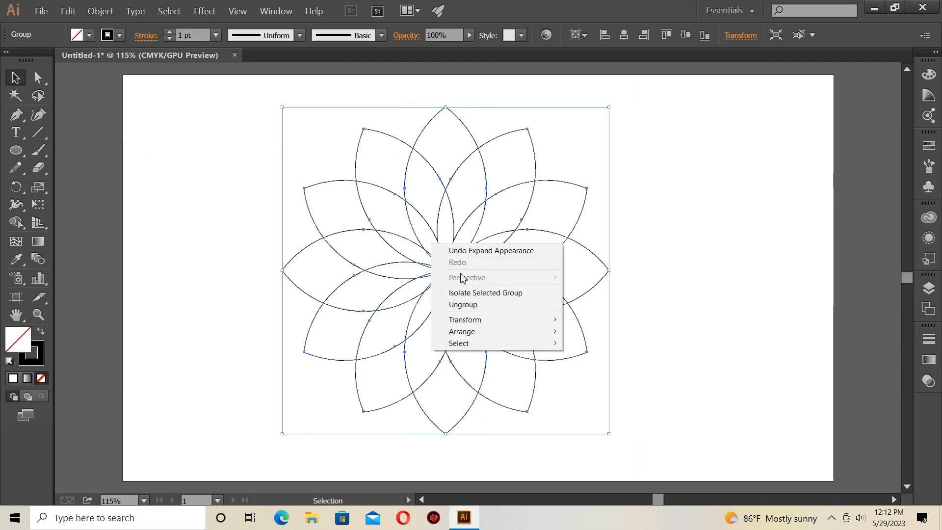
click(450, 304)
right_click(410, 240)
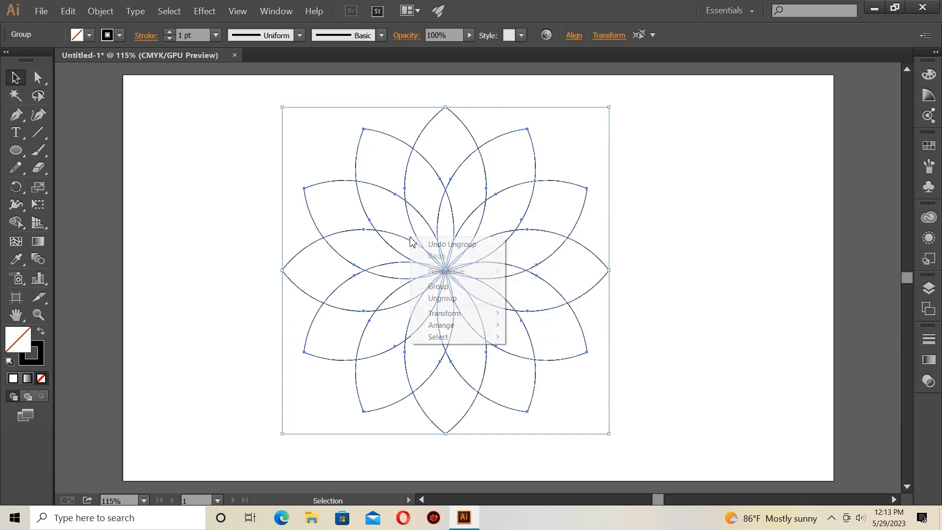
click(441, 299)
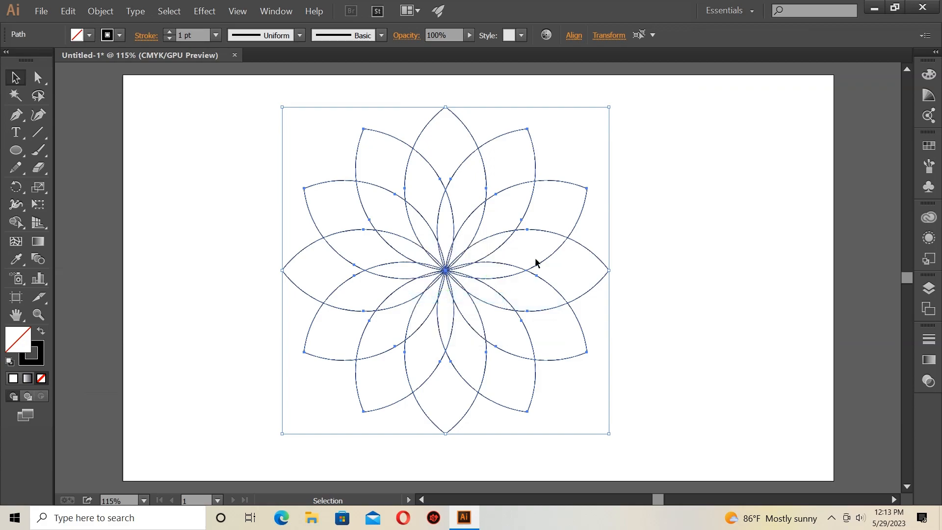
- Paste a copy of the petals in front of the originals and cut that copy to the clipboard
click(100, 10)
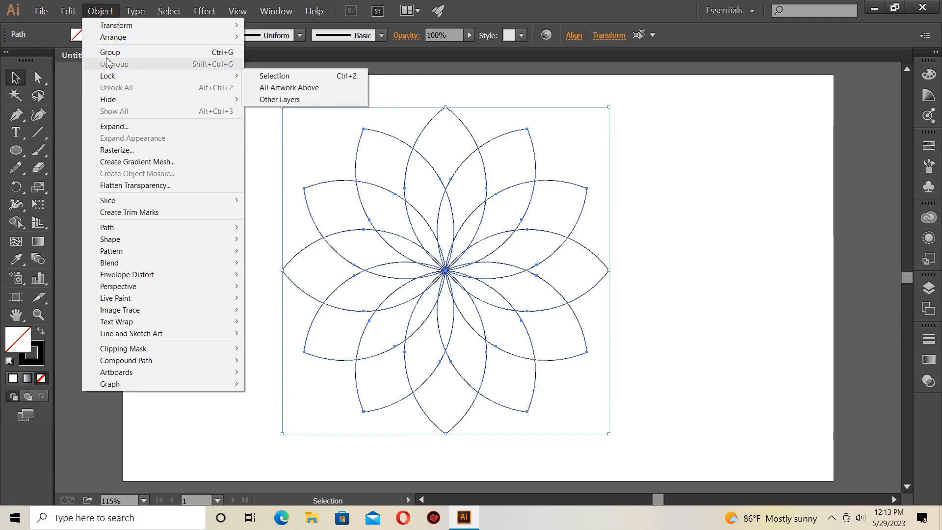
mouse_move(68, 12)
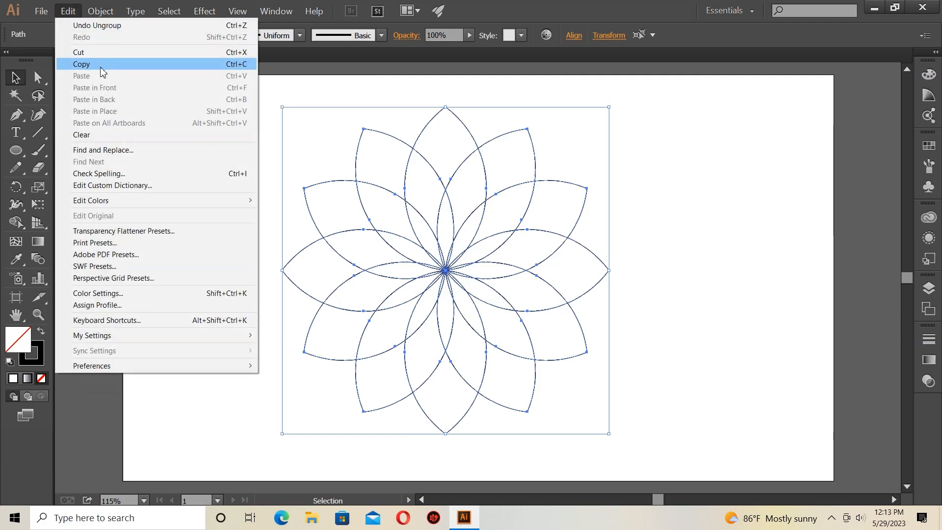
click(101, 65)
click(70, 12)
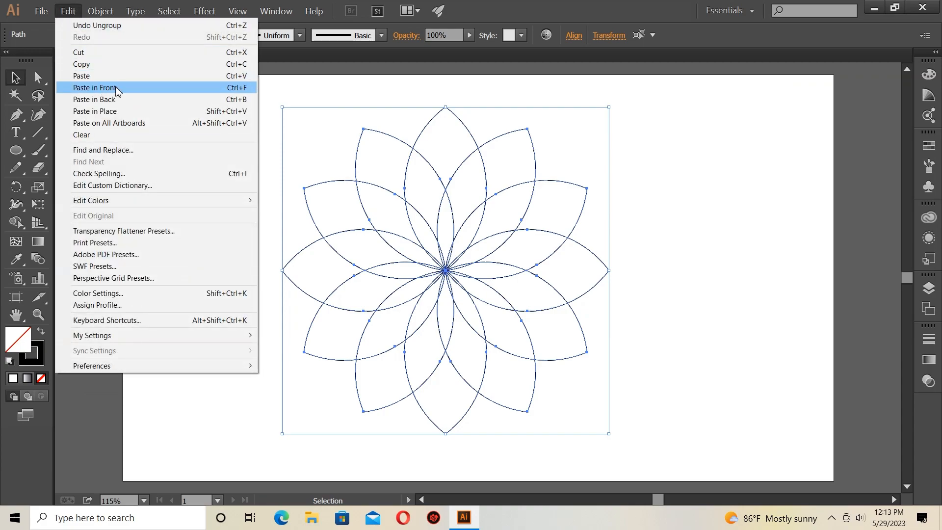
click(115, 88)
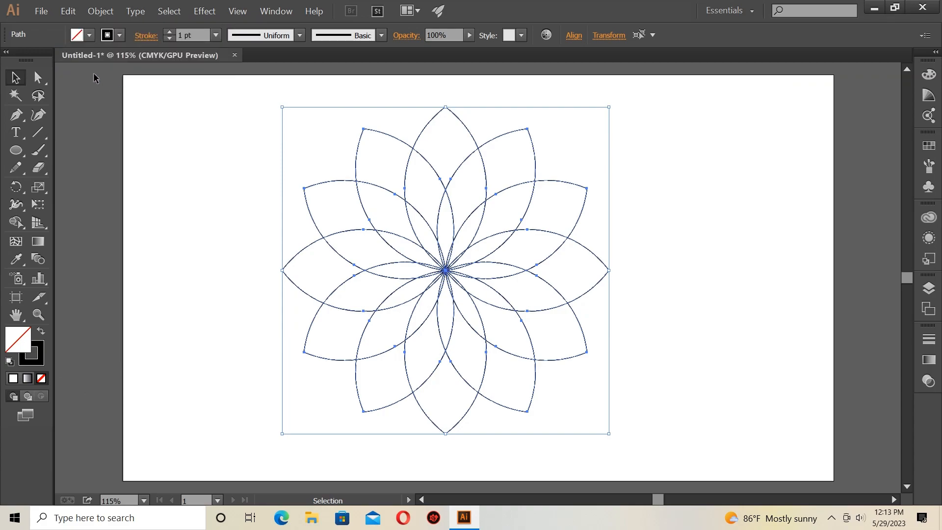
click(68, 10)
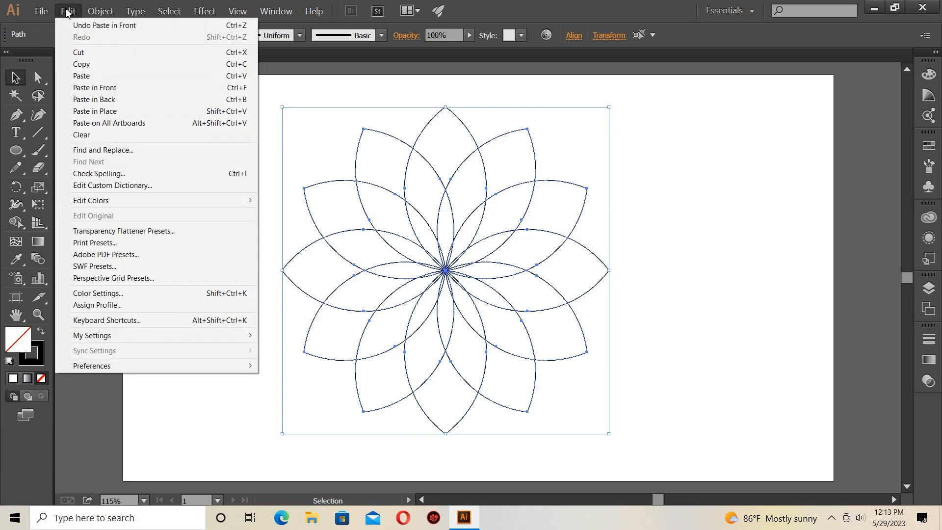
click(92, 52)
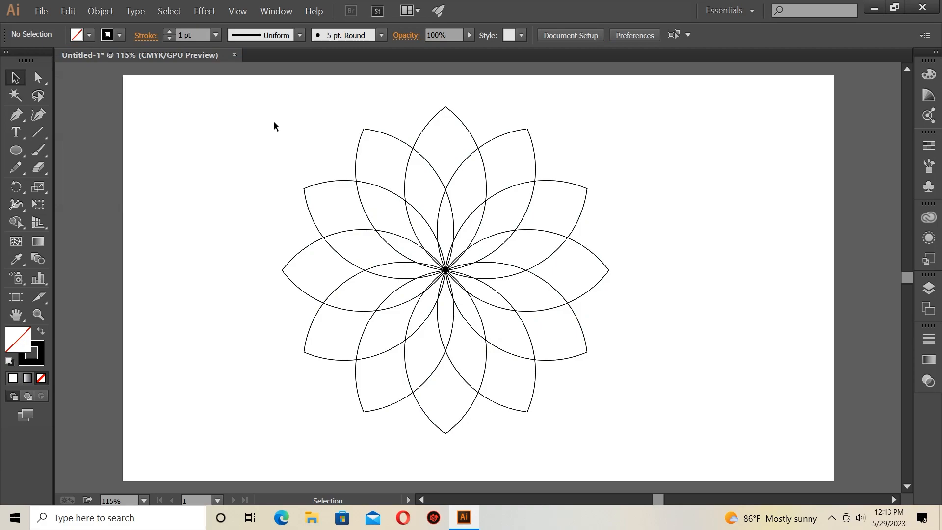
- Enlarge the whole flower proportionally from its lower-right corner and offset its paths by 10 pt with miter joins
drag(281, 120, 484, 401)
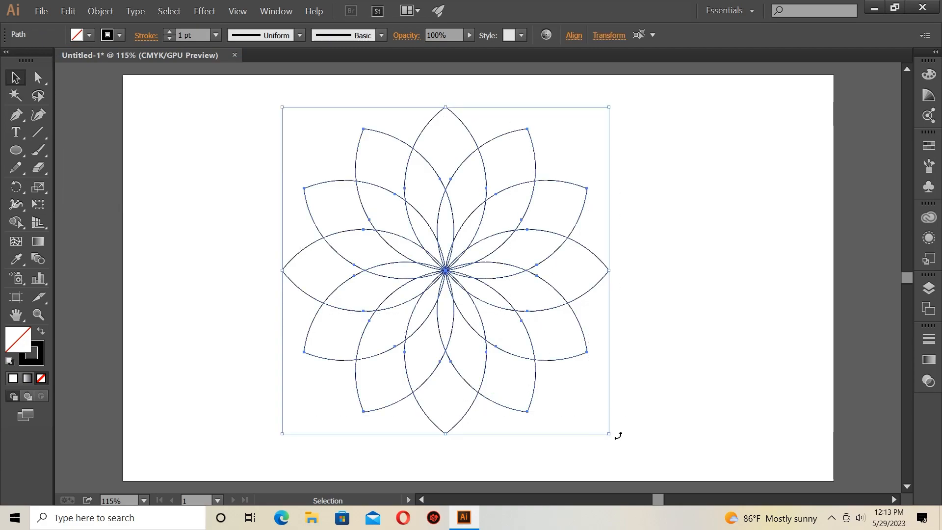
drag(610, 434, 638, 462)
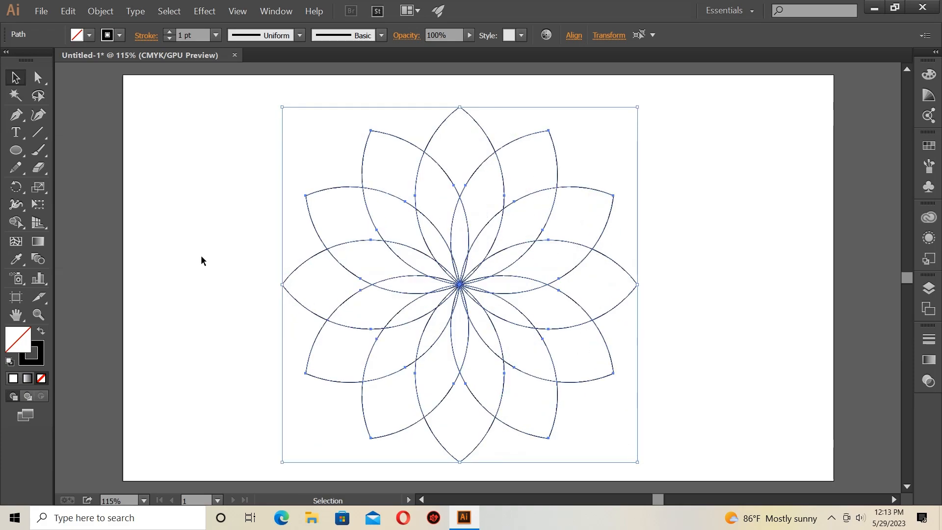
click(103, 12)
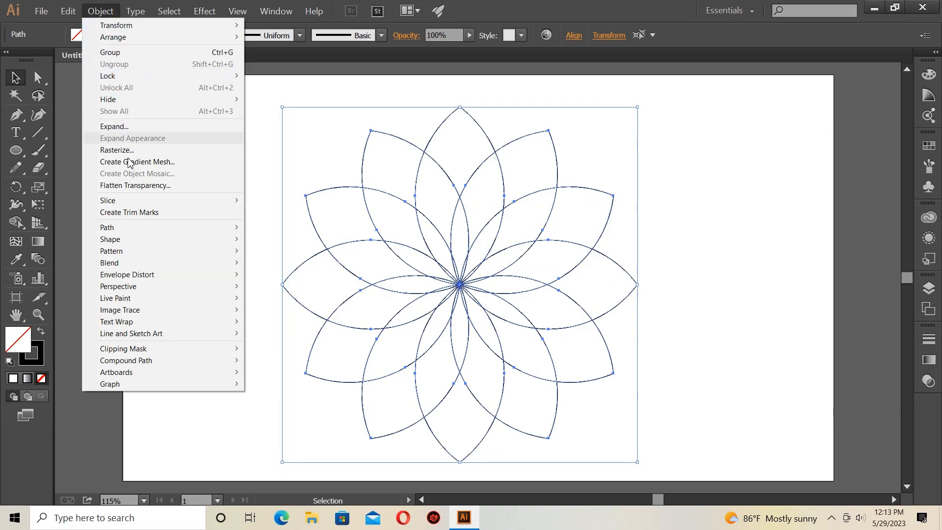
mouse_move(183, 228)
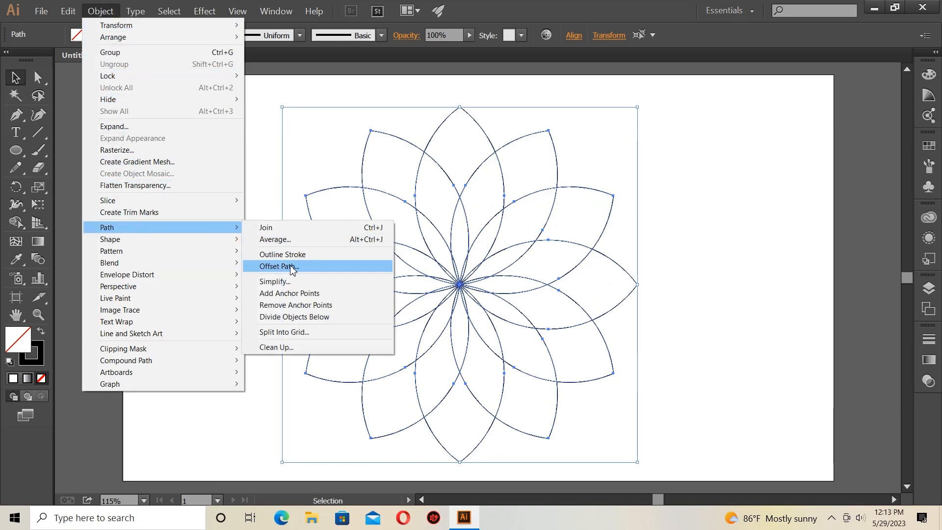
click(303, 268)
click(419, 182)
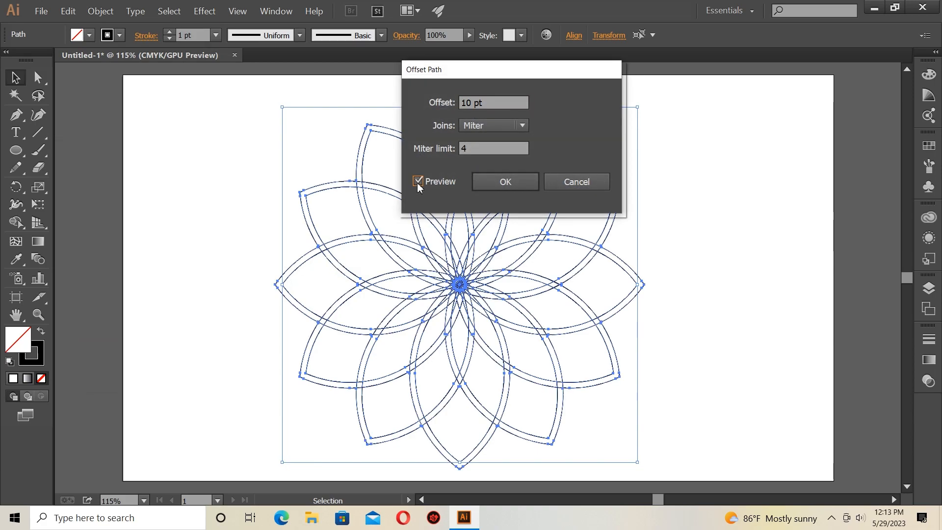
click(509, 184)
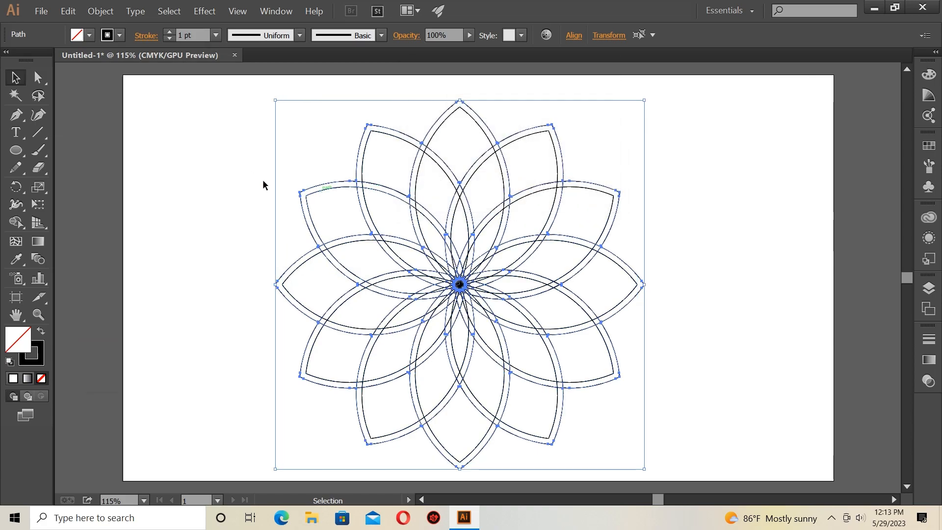
- Select all petal outlines and use Shape Builder to delete the offset strips around the flower's outer petal tips
drag(249, 155, 729, 434)
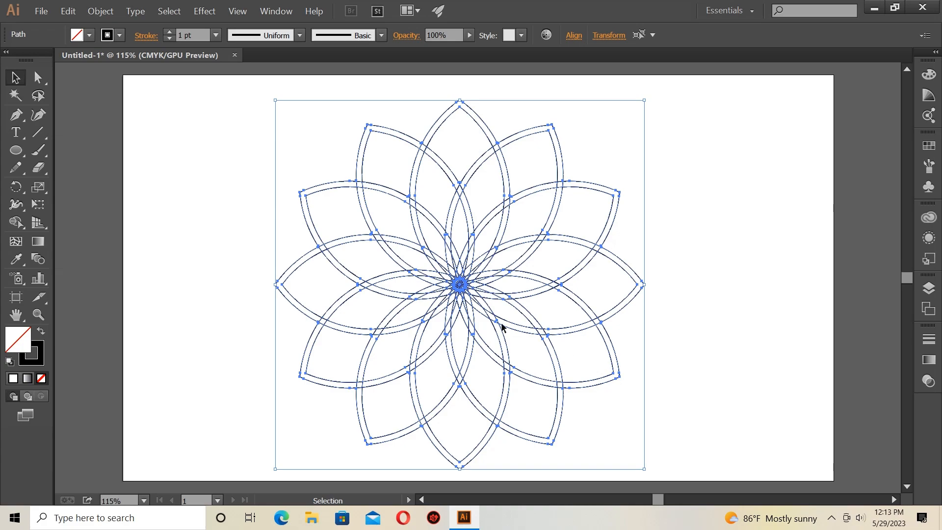
click(16, 222)
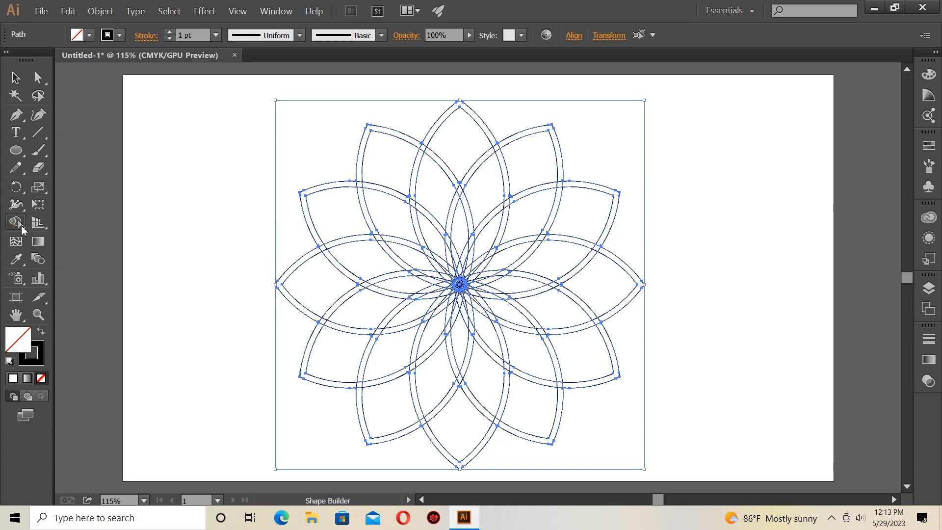
alt+click(317, 186)
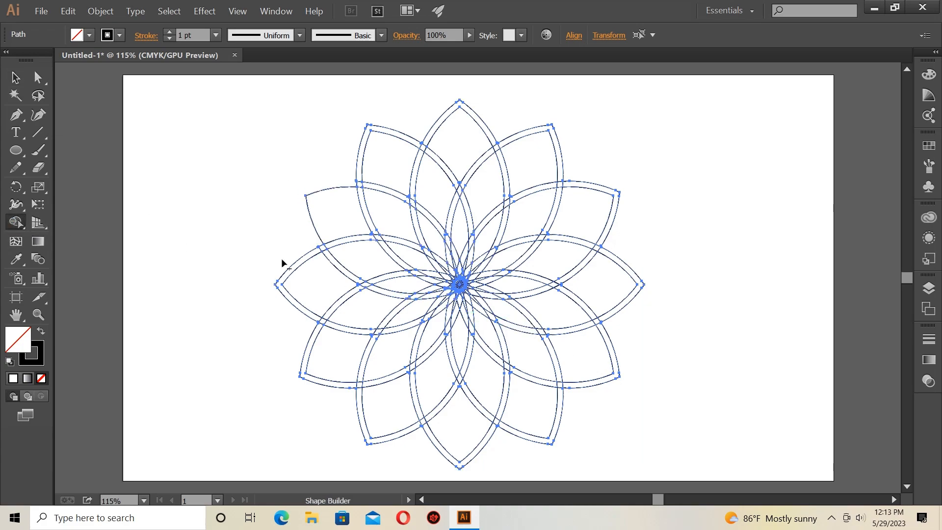
drag(274, 273, 280, 278)
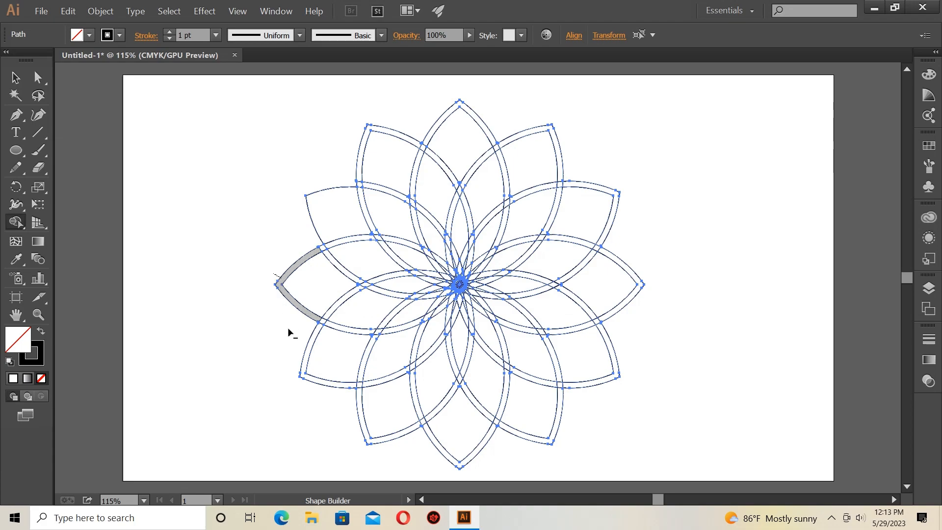
drag(294, 344, 305, 361)
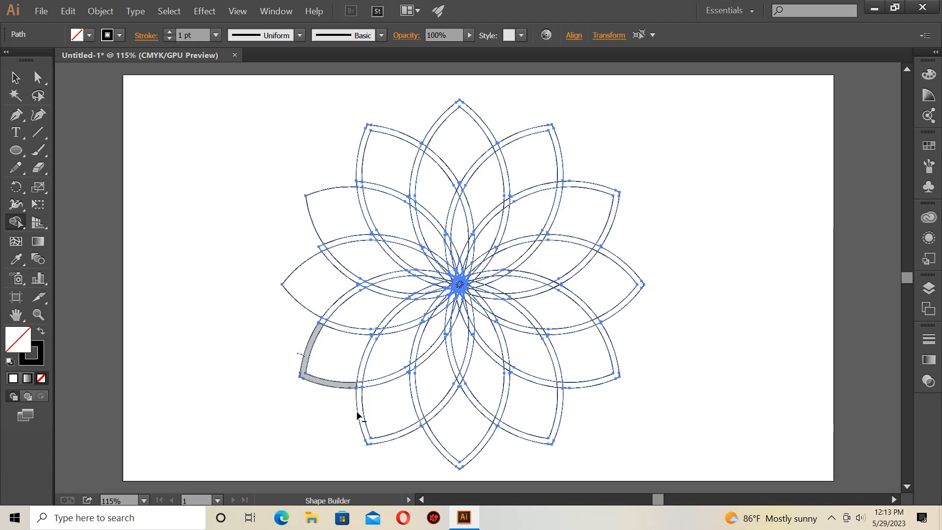
mouse_move(361, 442)
mouse_down()
mouse_move(451, 474)
mouse_move(459, 466)
mouse_up()
mouse_move(533, 451)
mouse_down()
mouse_move(573, 433)
mouse_move(612, 397)
mouse_move(613, 379)
mouse_move(662, 350)
mouse_move(671, 302)
mouse_move(638, 282)
mouse_move(646, 253)
mouse_move(615, 197)
mouse_move(620, 179)
mouse_move(582, 146)
mouse_move(556, 144)
mouse_move(544, 116)
mouse_move(500, 103)
mouse_move(481, 123)
mouse_move(455, 98)
mouse_move(403, 105)
mouse_move(390, 141)
mouse_up()
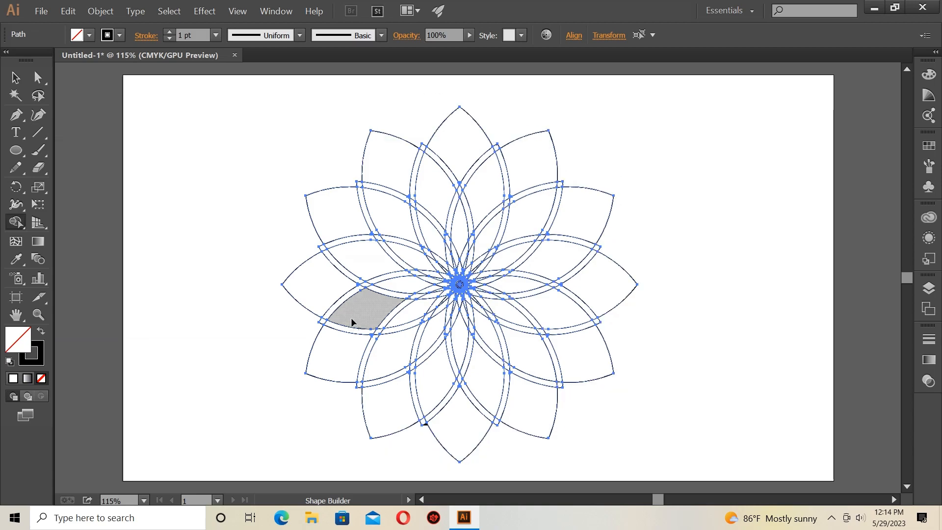
- Use Shape Builder to delete the offset strip pieces along the upper-left petal's lower edge down to the flower's centre
key(ctrl+plus)
key(ctrl+plus)
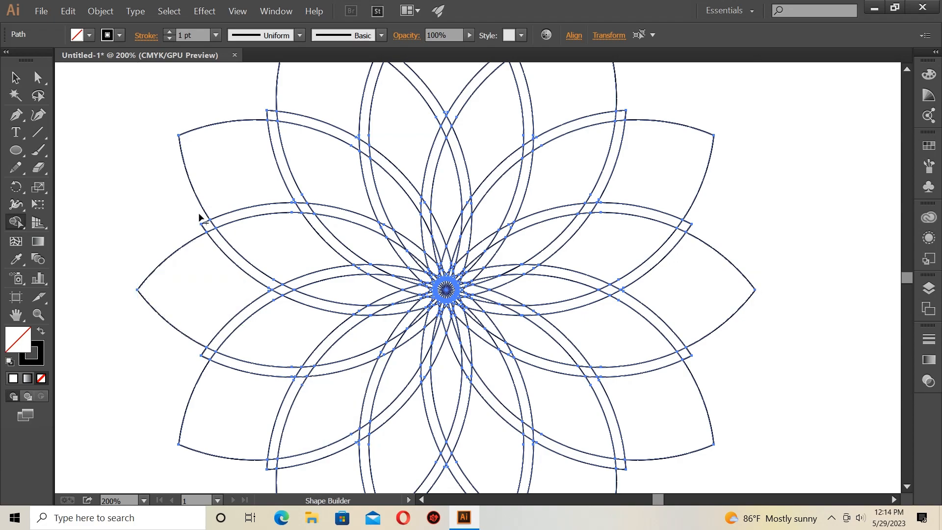
drag(199, 215, 214, 230)
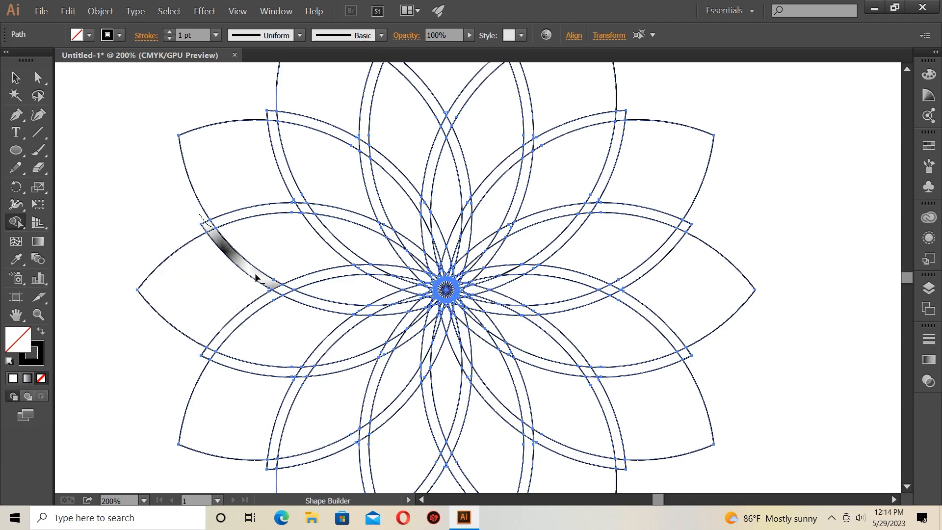
drag(269, 286, 290, 298)
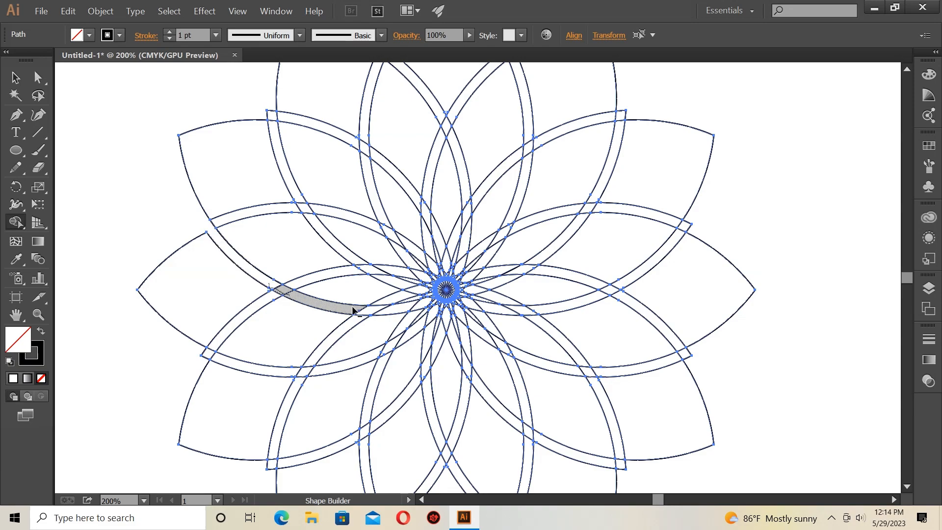
mouse_move(353, 310)
mouse_down()
mouse_move(434, 305)
mouse_move(444, 296)
mouse_up()
- Delete the offset strip pieces along the left petal's lower edge where it crosses the neighbouring petals, down to the centre
drag(198, 351, 218, 356)
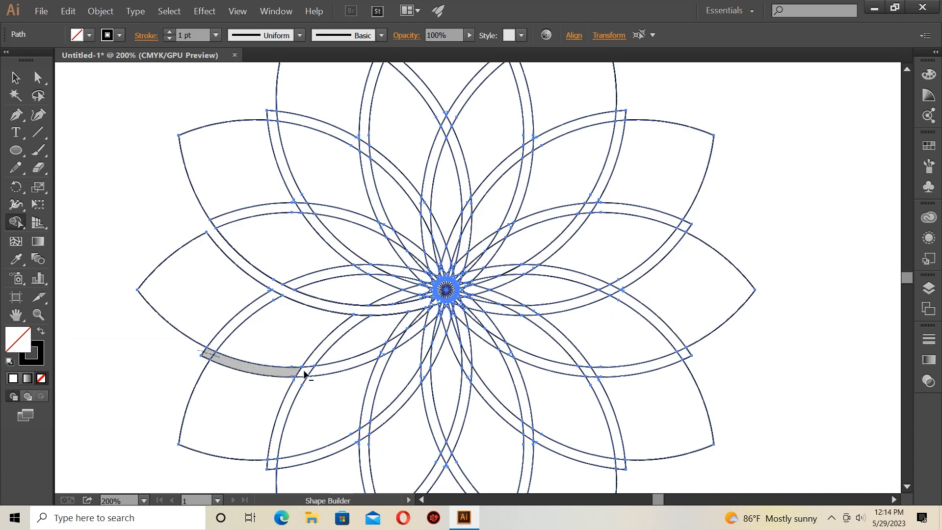
drag(295, 373, 294, 373)
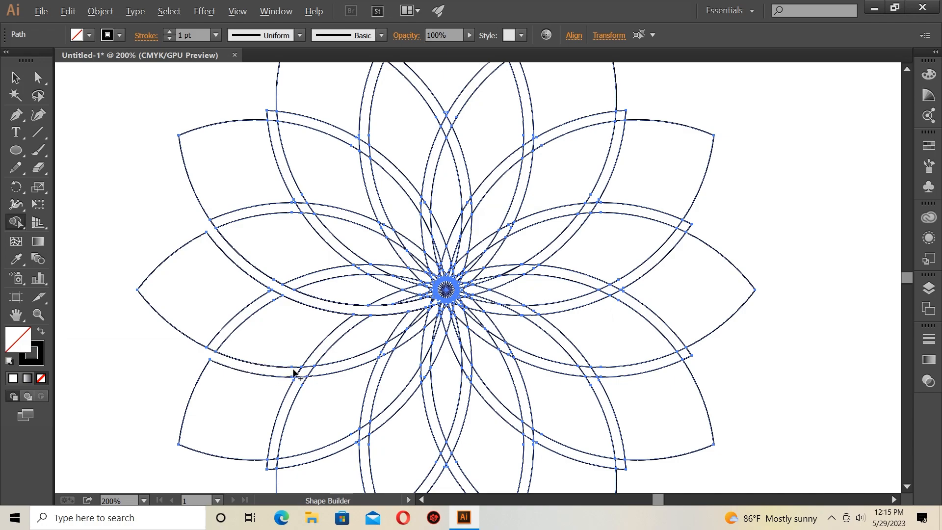
alt+click(379, 349)
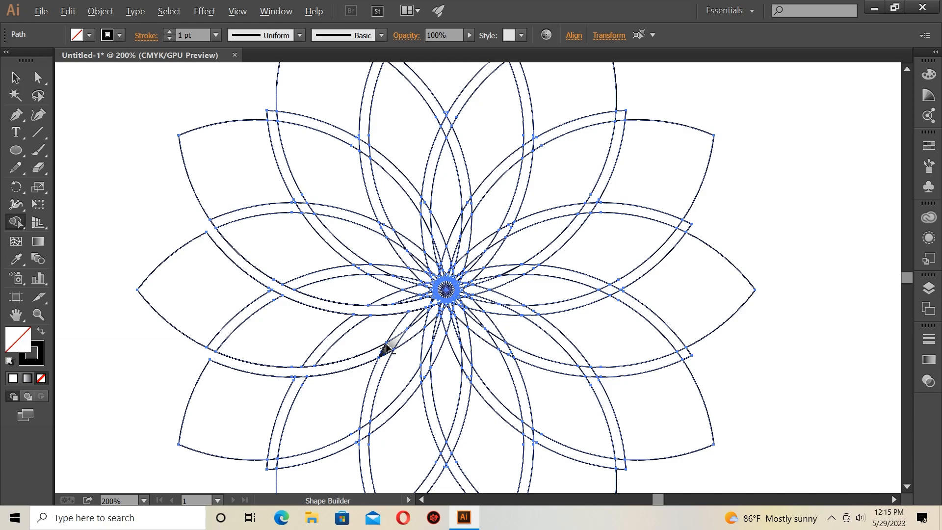
mouse_move(392, 346)
mouse_down()
mouse_move(422, 330)
mouse_move(446, 300)
mouse_up()
- Delete the offset strips along one edge of each petal across the flower's lower half and right side
scroll(370, 373, down, 5)
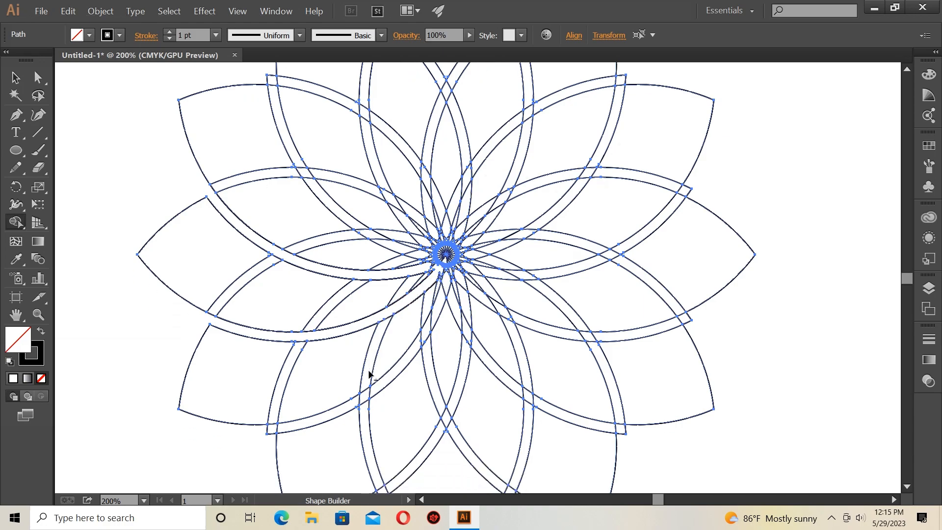
scroll(369, 372, down, 1)
mouse_move(261, 349)
mouse_down()
mouse_move(428, 263)
mouse_move(442, 191)
mouse_up()
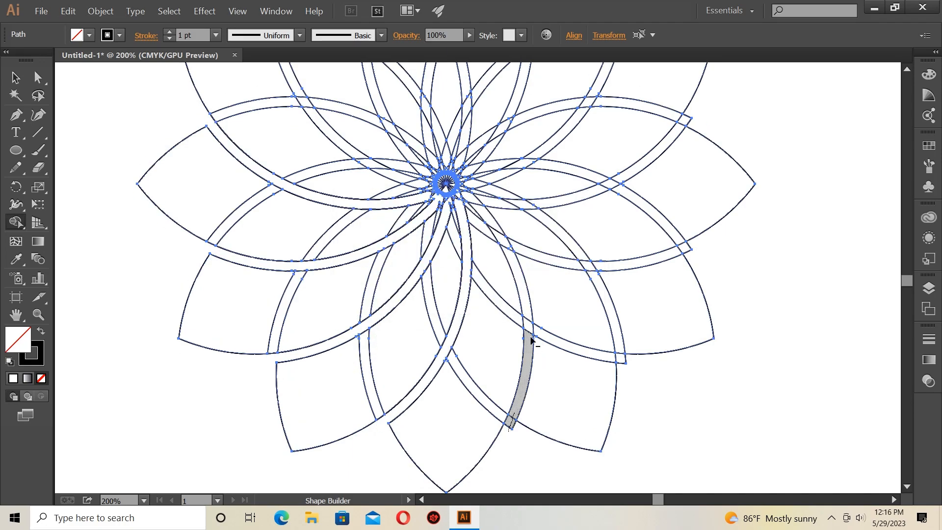
scroll(488, 191, up, 5)
drag(697, 313, 675, 279)
- Delete the matching offset strips along one edge of each petal in the flower's upper half
scroll(577, 269, up, 9)
scroll(492, 309, up, 4)
drag(499, 307, 501, 196)
alt+click(420, 361)
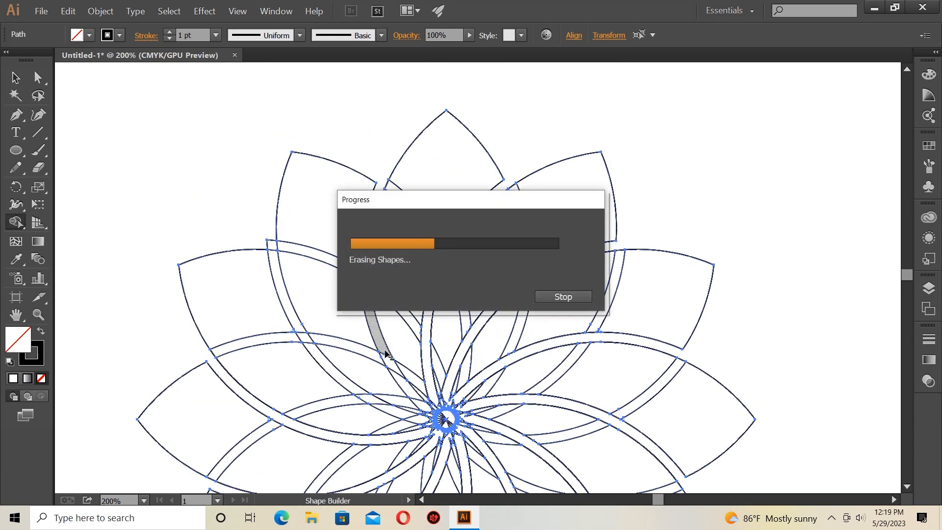
alt+click(402, 416)
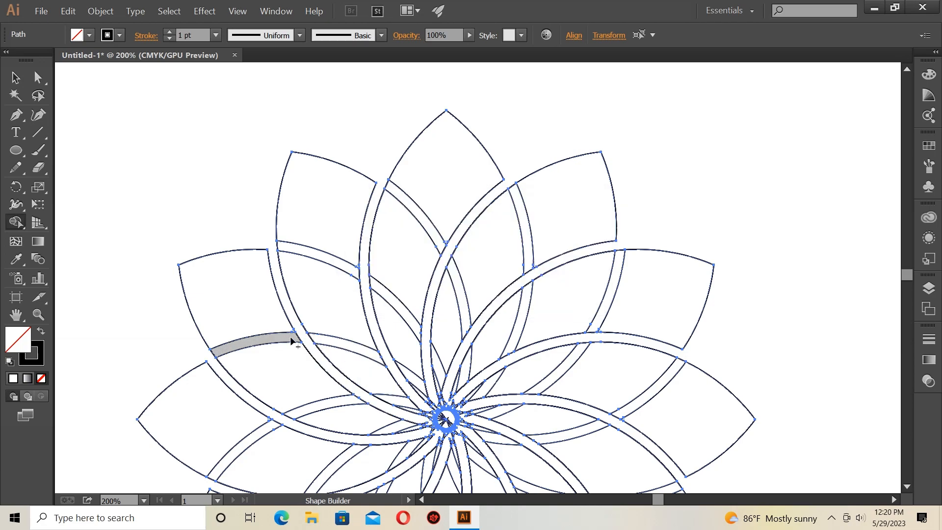
- Delete the remaining strip pieces that run across the petals on the flower's left side
drag(295, 340, 311, 343)
drag(281, 420, 295, 416)
scroll(428, 376, down, 5)
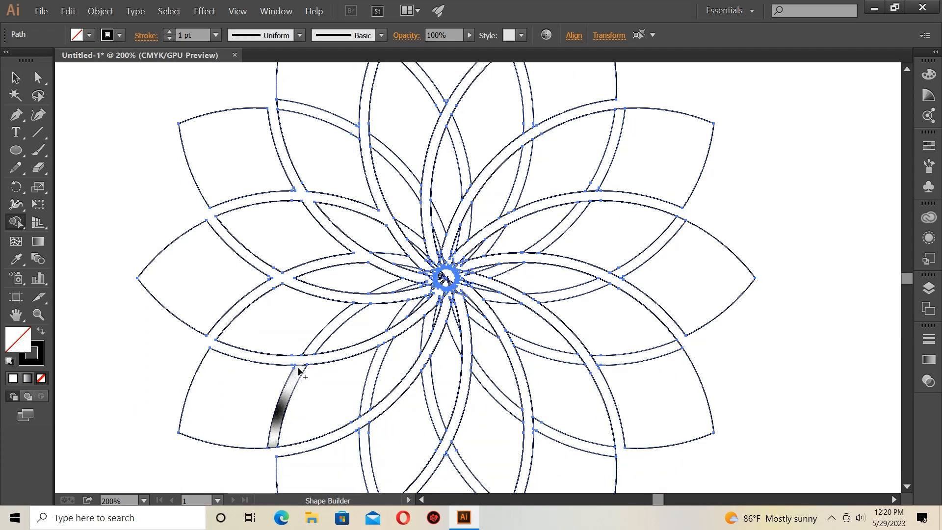
drag(309, 357, 314, 348)
- Delete the remaining crossing strip pieces between the petals at the bottom and lower right of the flower
scroll(379, 410, down, 1)
drag(366, 373, 364, 400)
drag(443, 398, 453, 418)
drag(520, 378, 539, 391)
drag(582, 326, 600, 325)
- Delete the remaining crossing strip pieces between the petals on the right and top of the flower
drag(604, 249, 620, 236)
mouse_move(593, 149)
mouse_down()
mouse_move(584, 171)
mouse_move(527, 195)
mouse_up()
scroll(563, 219, up, 3)
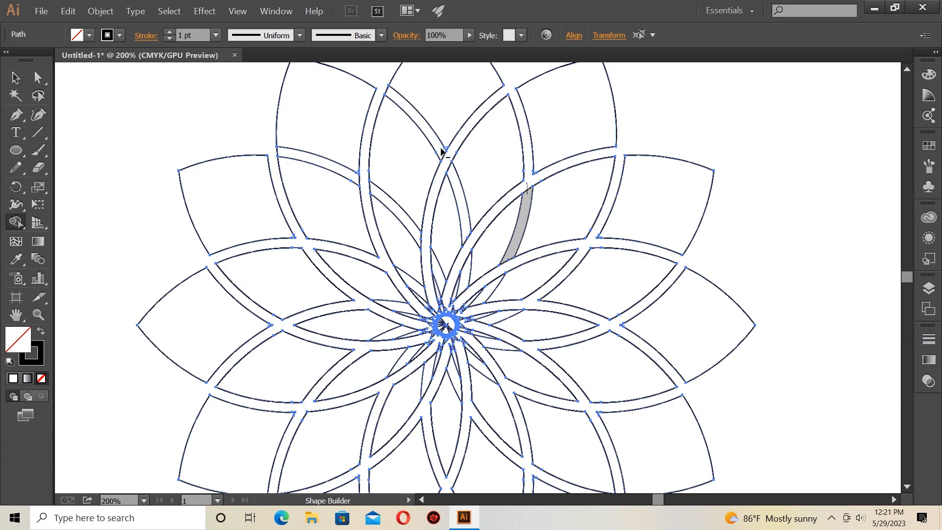
drag(441, 148, 454, 169)
drag(358, 183, 374, 195)
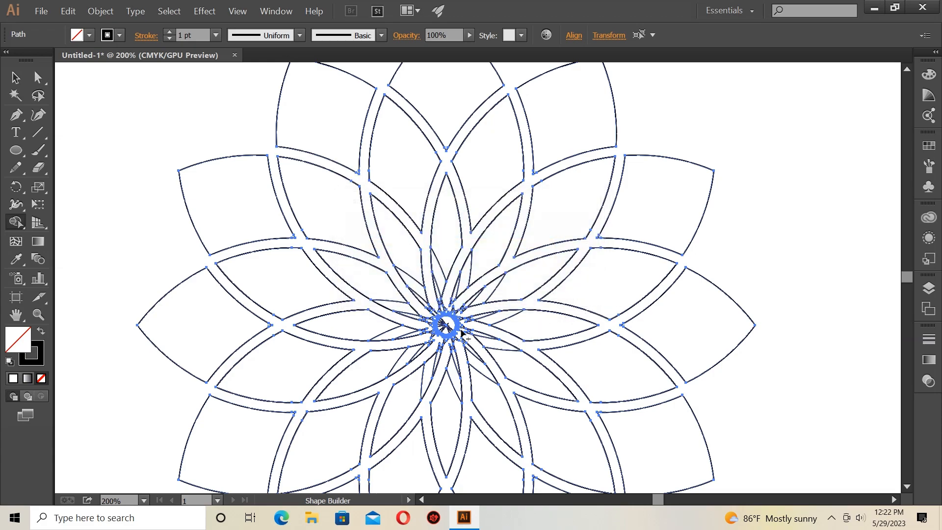
- Delete the ring of strip fragments between the inner petal tips and the flower's central circle using Shape Builder
key(ctrl+equal)
key(ctrl+equal)
key(ctrl+equal)
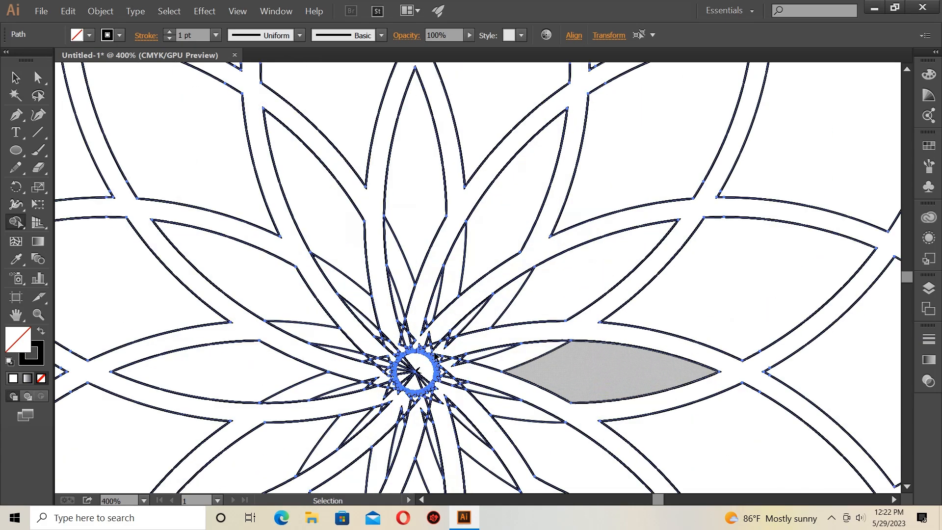
key(ctrl+equal)
click(16, 317)
drag(388, 372, 449, 225)
click(16, 222)
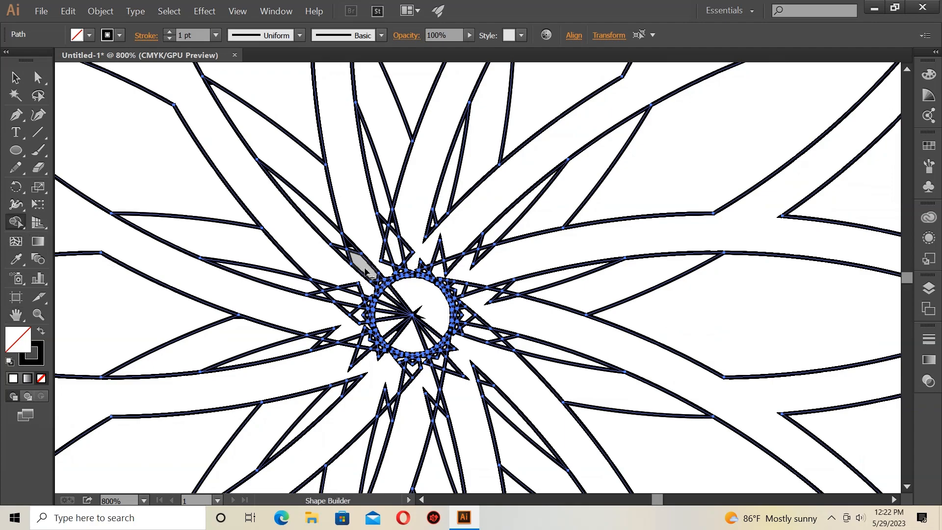
mouse_move(364, 240)
mouse_down()
mouse_move(331, 319)
mouse_move(346, 356)
mouse_move(364, 374)
mouse_move(417, 388)
mouse_move(469, 346)
mouse_move(446, 272)
mouse_move(342, 267)
mouse_move(333, 289)
mouse_up()
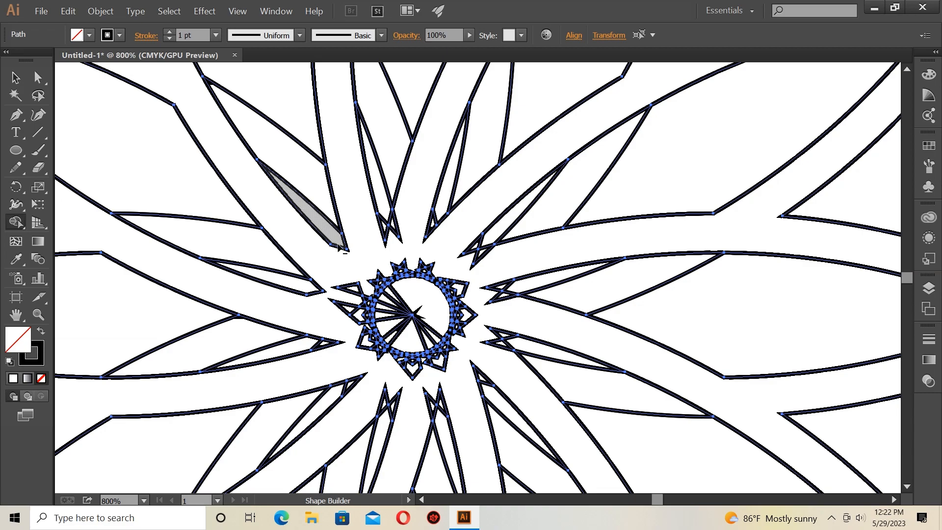
- Delete the narrow slivers and small pointed fragments at the inner petal tips all around the centre
alt+click(357, 244)
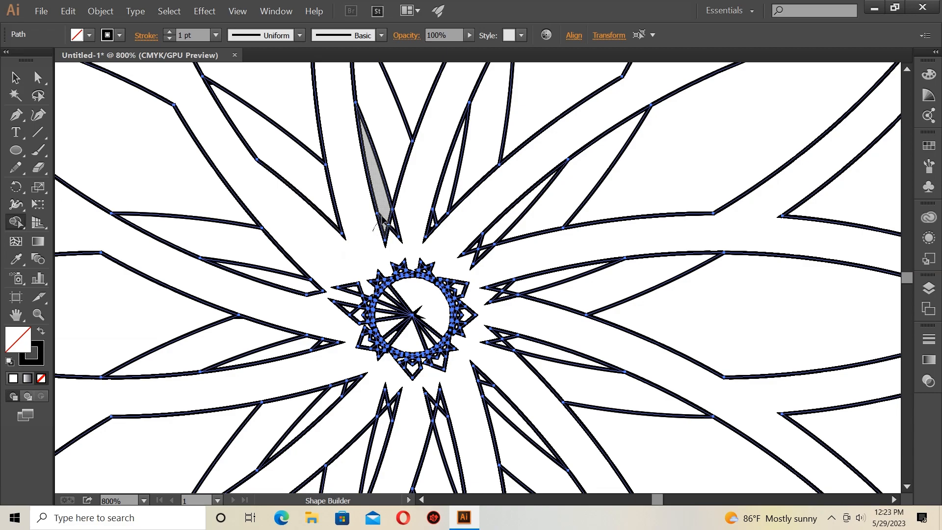
mouse_move(425, 220)
mouse_down()
mouse_move(439, 202)
mouse_move(435, 228)
mouse_move(461, 244)
mouse_move(493, 230)
mouse_move(484, 266)
mouse_move(495, 286)
mouse_move(515, 287)
mouse_move(503, 312)
mouse_move(520, 348)
mouse_move(505, 335)
mouse_move(497, 346)
mouse_move(491, 391)
mouse_move(476, 387)
mouse_move(438, 407)
mouse_move(420, 396)
mouse_move(383, 403)
mouse_move(391, 424)
mouse_up()
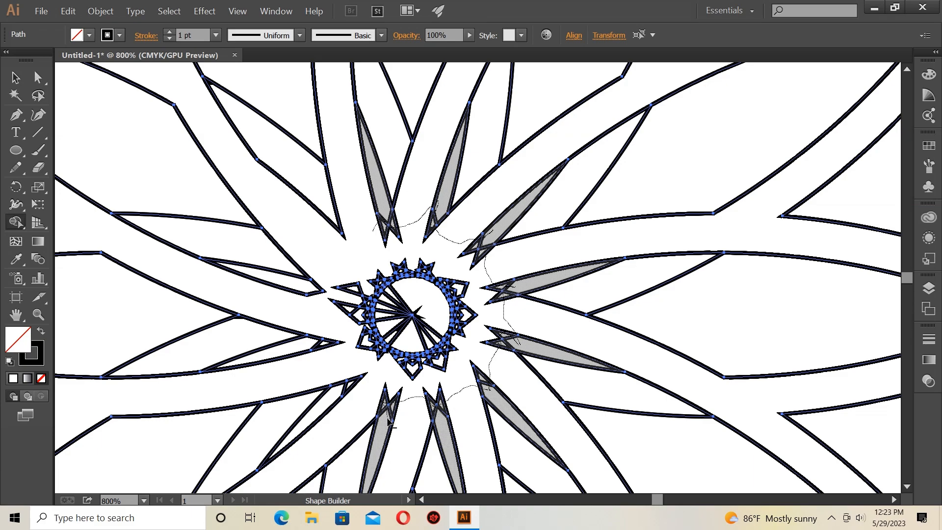
mouse_move(359, 383)
mouse_down()
mouse_move(335, 393)
mouse_move(337, 364)
mouse_move(312, 349)
mouse_up()
drag(324, 303, 304, 290)
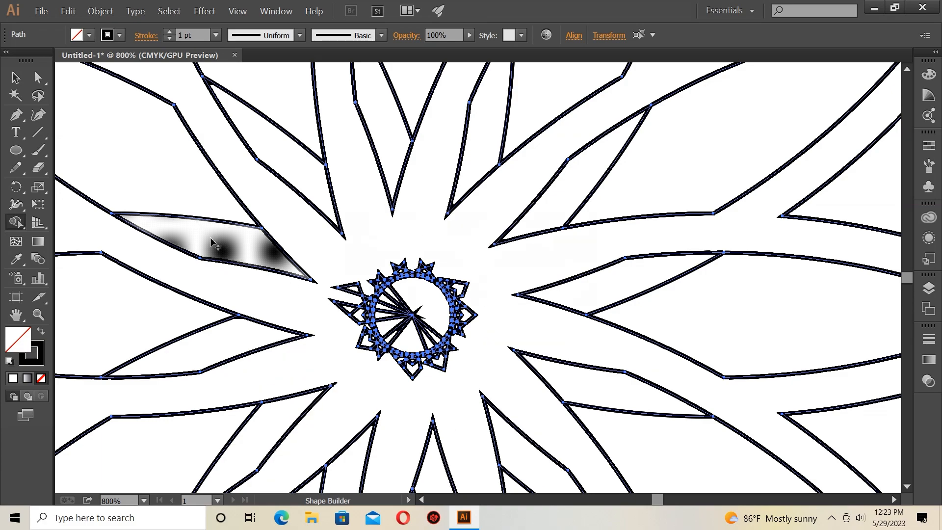
- Merge each divided inner petal segment with its neighbouring piece on the upper side of the centre
drag(179, 199, 212, 243)
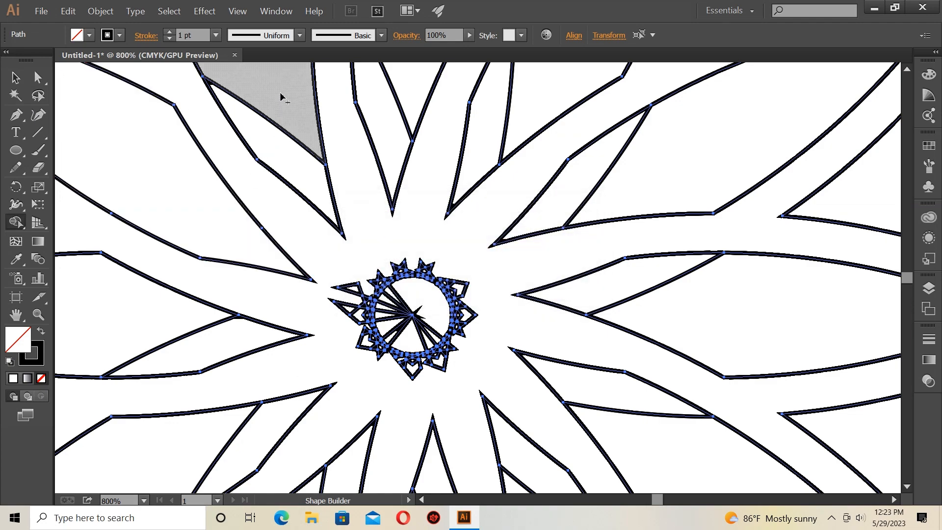
drag(280, 93, 269, 149)
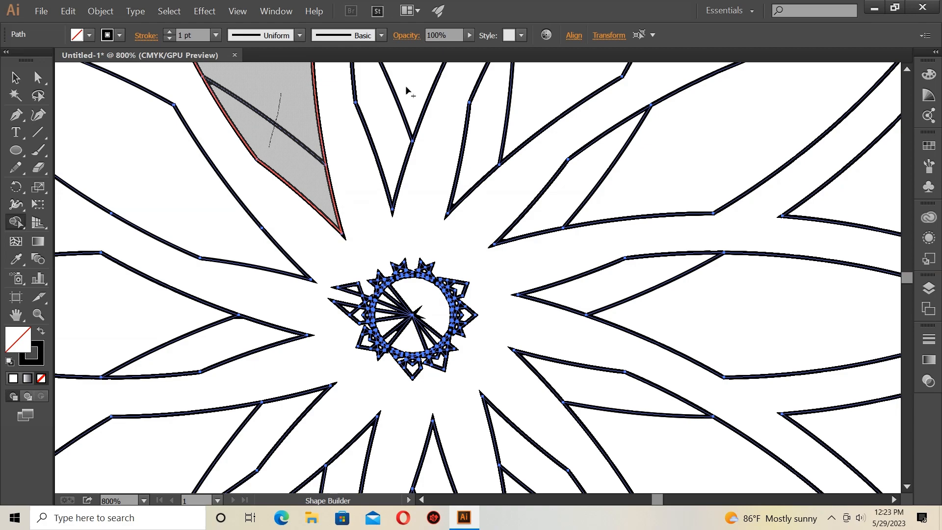
drag(404, 89, 385, 111)
drag(516, 114, 496, 126)
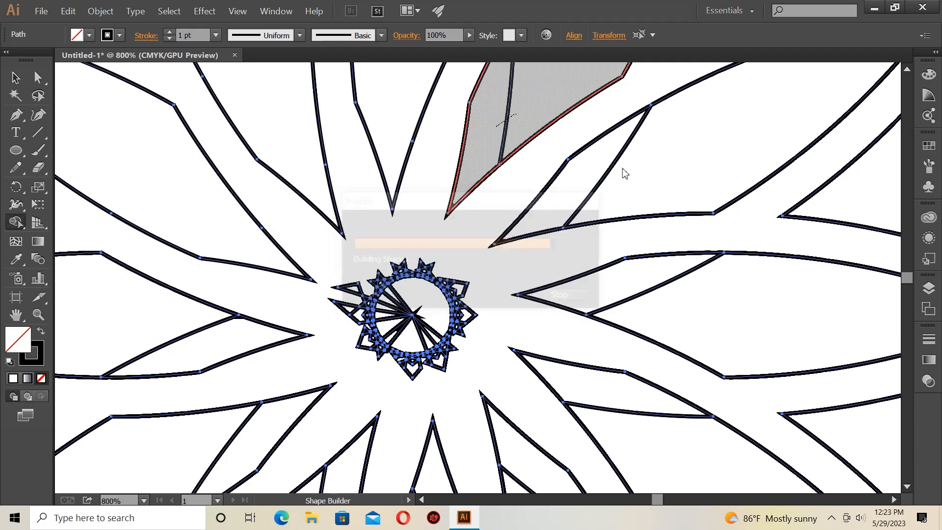
- Merge the divided inner petal segments on the right, lower and left sides of the centre
drag(608, 394, 633, 438)
scroll(595, 385, down, 3)
drag(545, 360, 538, 395)
drag(442, 399, 413, 403)
drag(331, 376, 311, 384)
drag(255, 321, 232, 280)
drag(218, 221, 185, 210)
- Select the leftover star-shaped ring of fragments at the flower's centre and delete it
key(v)
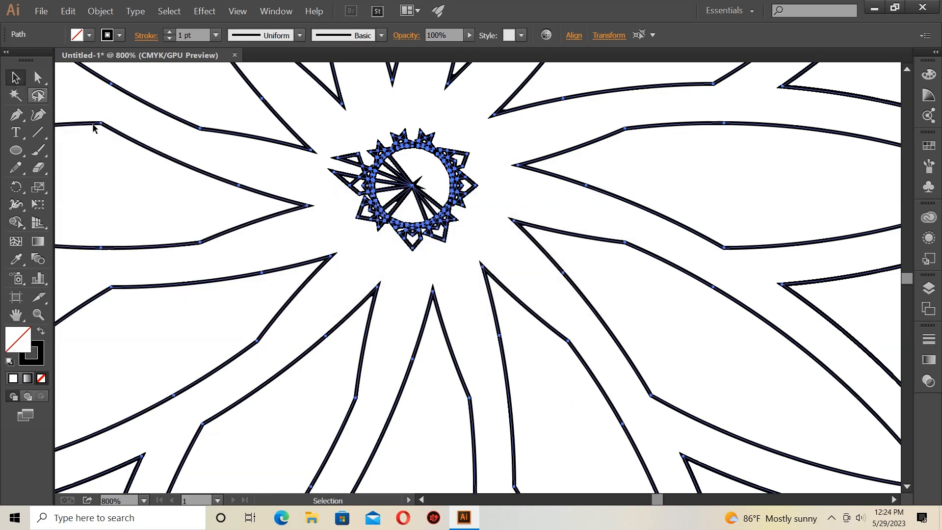
click(331, 185)
drag(342, 127, 490, 252)
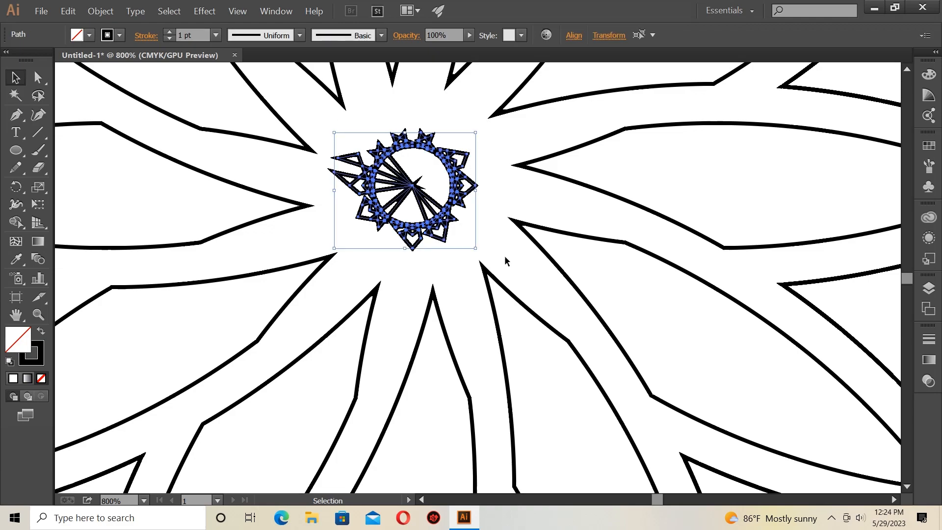
key(Delete)
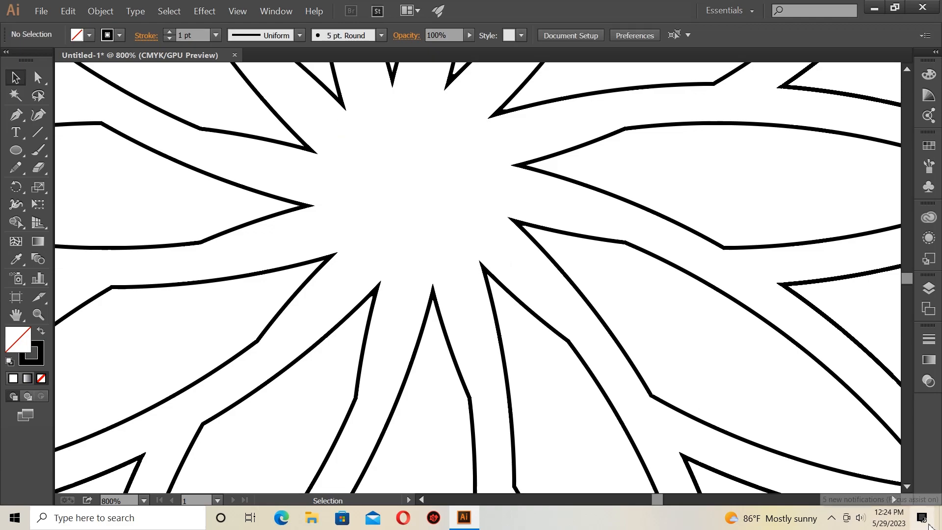
- Select the whole trimmed flower and enlarge it slightly and proportionally about its centre on the artboard
key(ctrl+0)
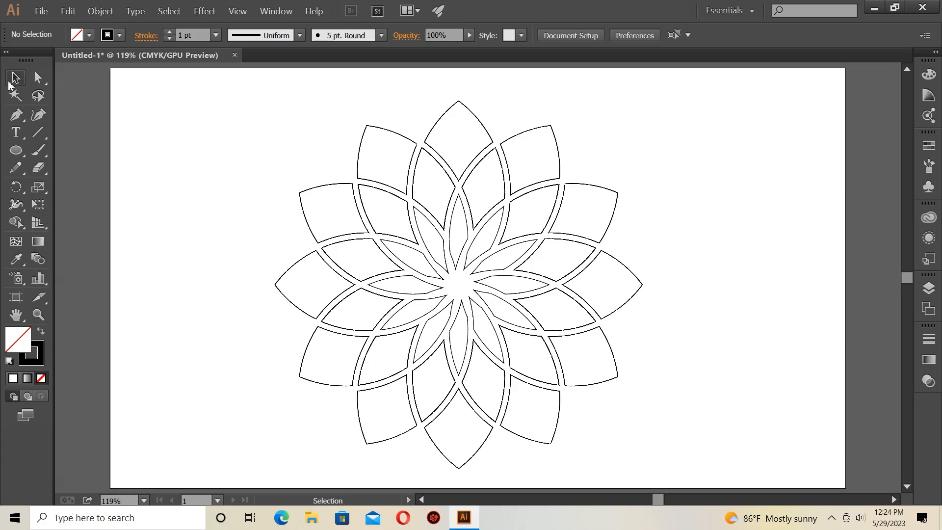
drag(276, 124, 647, 432)
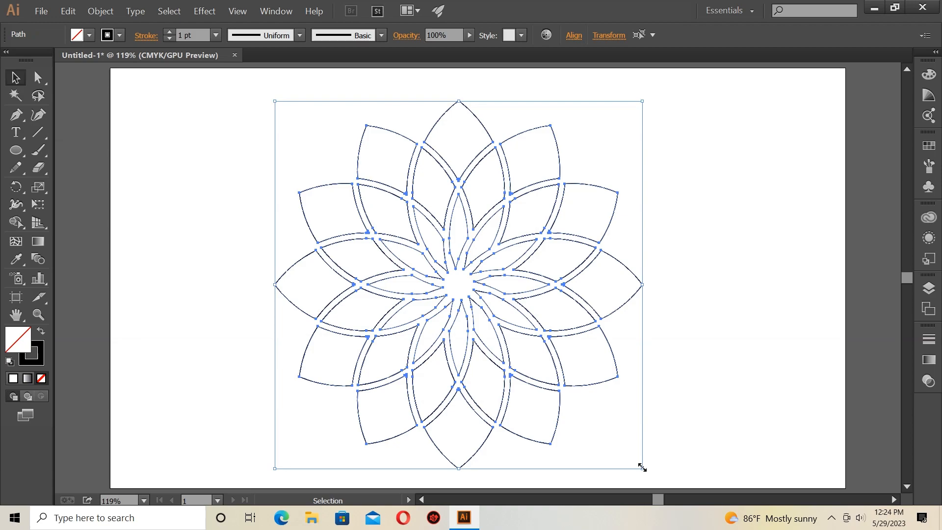
drag(642, 467, 656, 481)
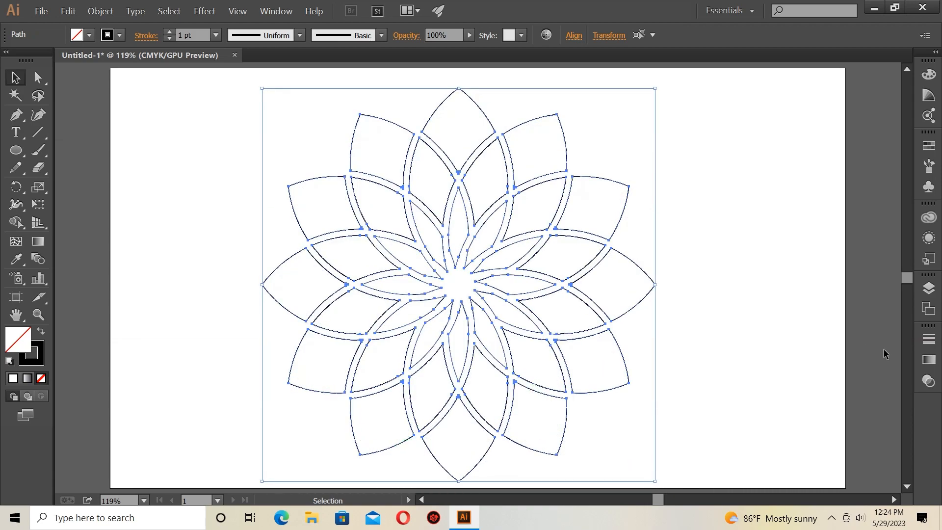
- Fill all petals with a linear gradient and set its starting colour stop to magenta pink
click(929, 360)
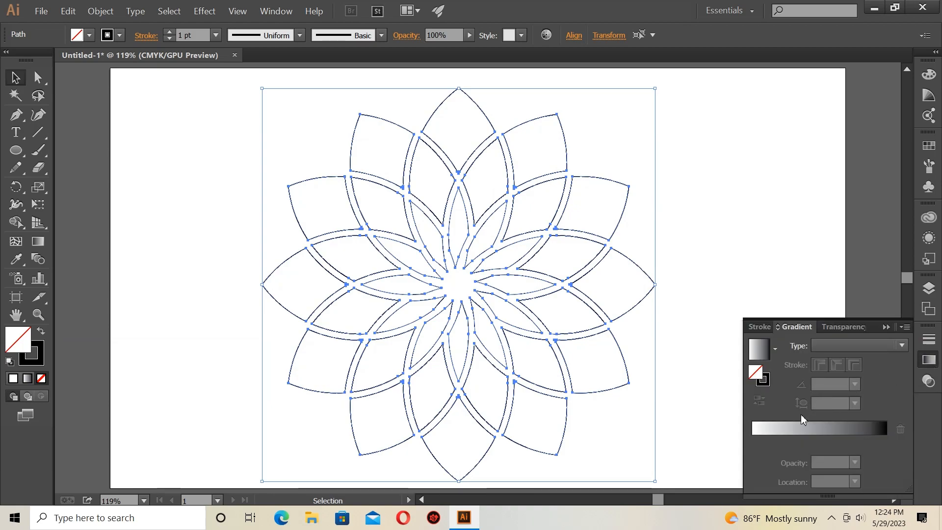
click(803, 431)
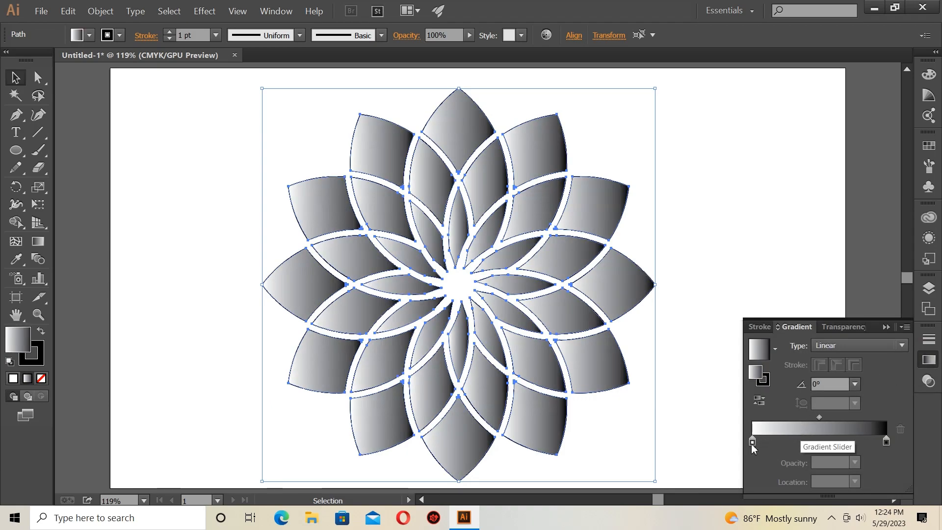
double_click(752, 441)
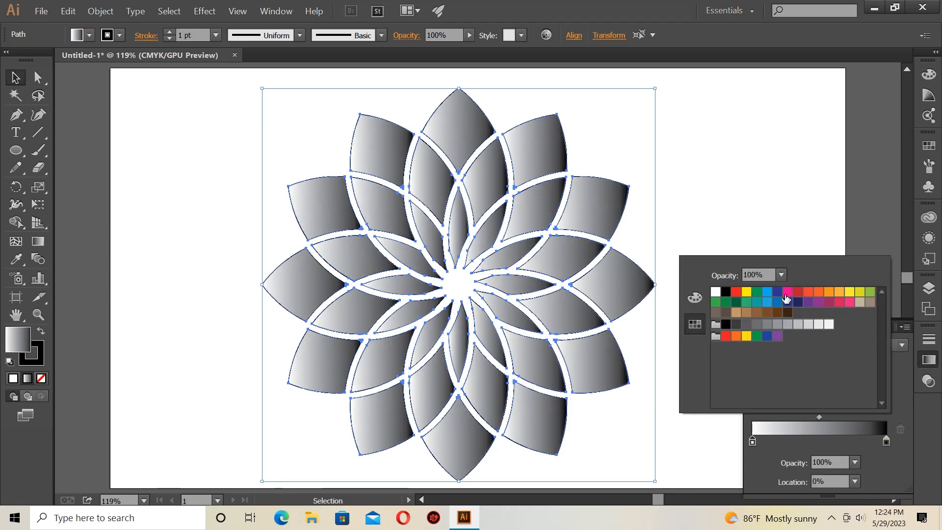
click(788, 291)
click(783, 226)
- Add a gradient stop at the 46.06% location and colour it purple
click(814, 440)
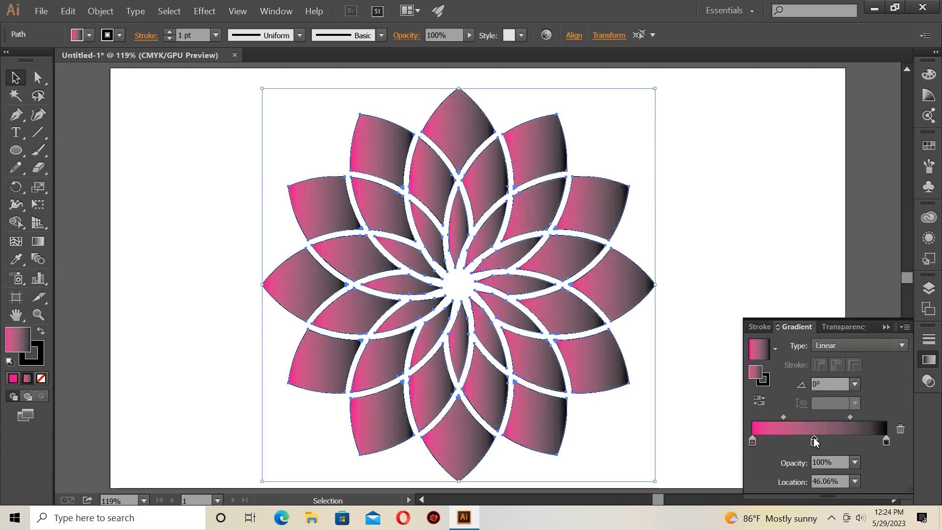
double_click(814, 440)
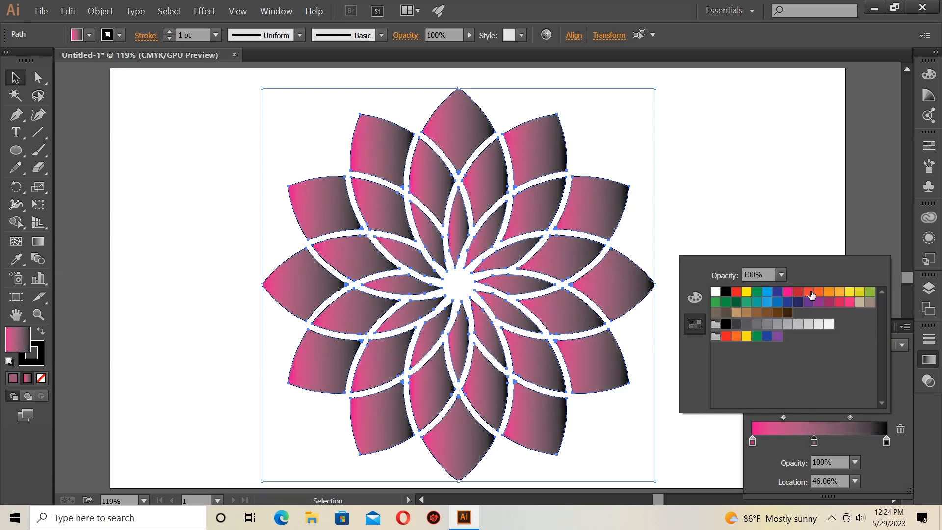
click(814, 302)
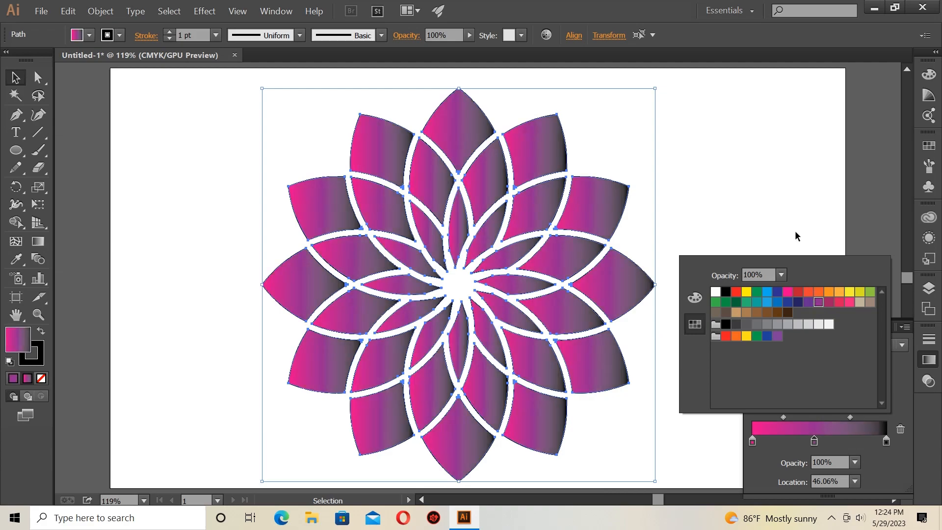
click(795, 231)
- Add a gradient stop at the 78.67% location and colour it violet
click(859, 440)
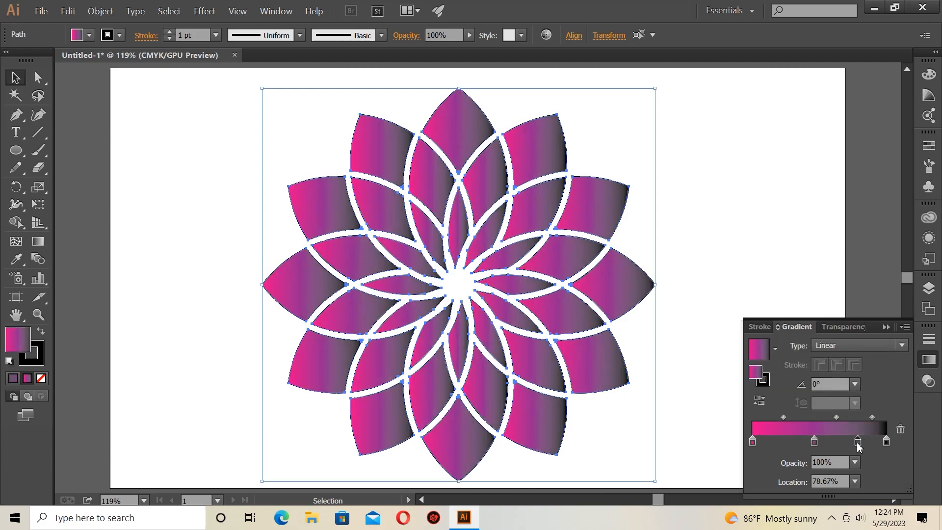
double_click(858, 440)
click(809, 302)
click(747, 249)
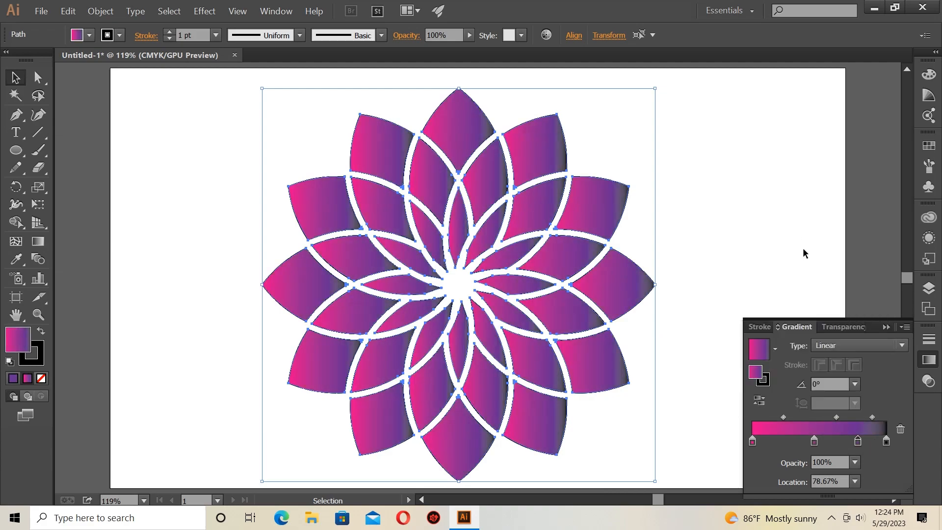
- Recolour the gradient's end stop at 100% to dark navy blue
double_click(887, 441)
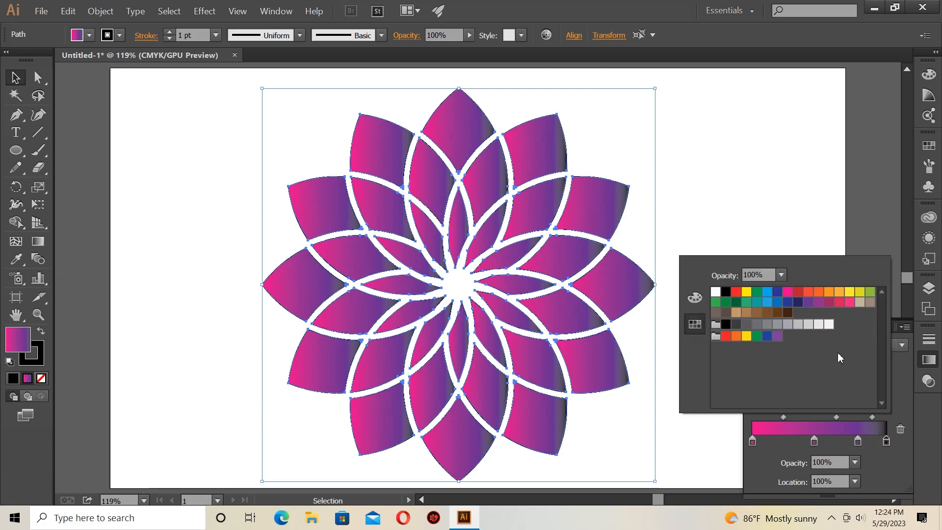
click(798, 303)
click(802, 231)
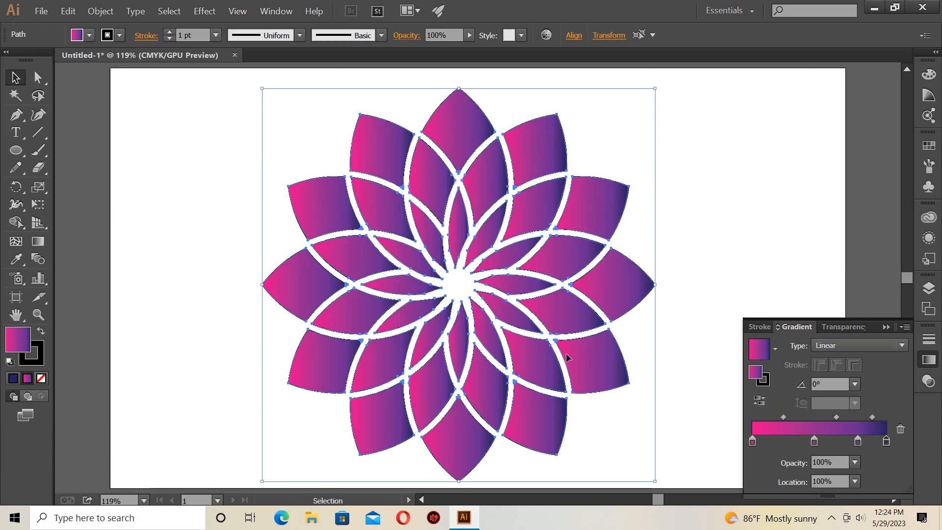
- Change the gradient type to radial and spread it across the whole flower from its centre to just beyond a petal tip
click(38, 241)
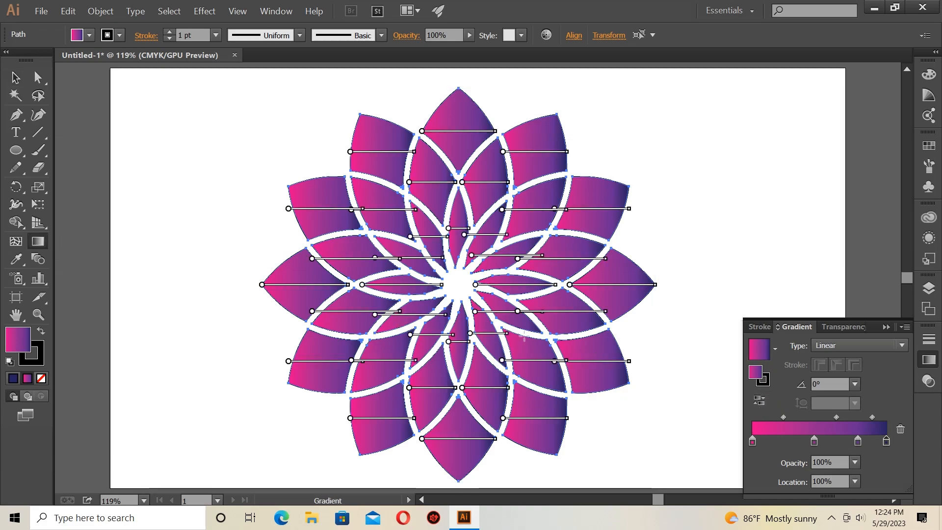
mouse_move(457, 280)
mouse_down()
mouse_move(675, 282)
mouse_move(713, 292)
mouse_move(664, 287)
mouse_up()
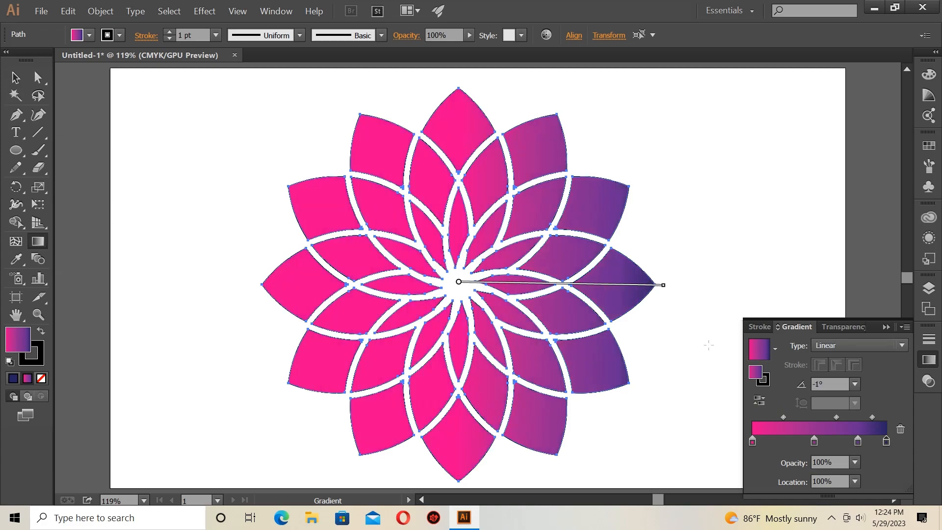
click(838, 346)
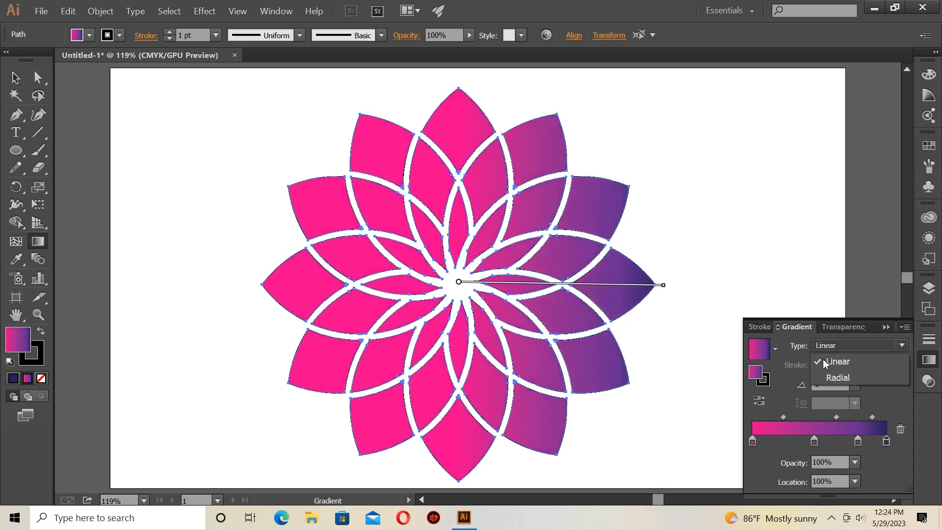
click(823, 375)
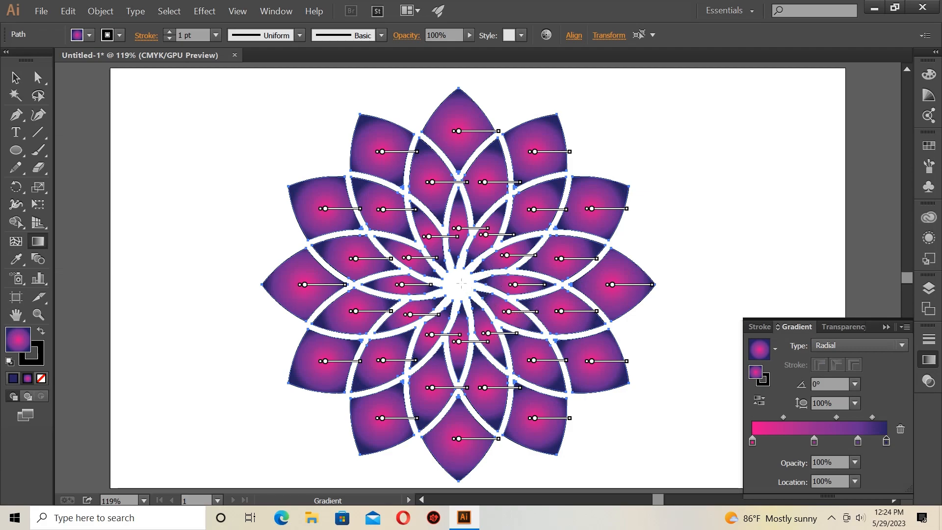
drag(460, 282, 672, 289)
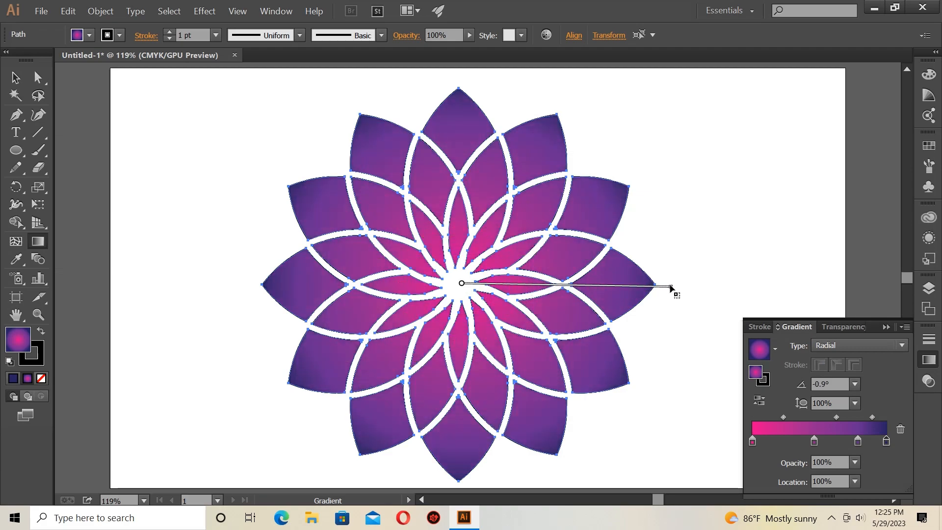
- Shift the gradient stops to enlarge the pink centre, placing the violet stop at 76.52% and the navy stop slightly inward
drag(753, 442, 806, 443)
drag(886, 441, 822, 454)
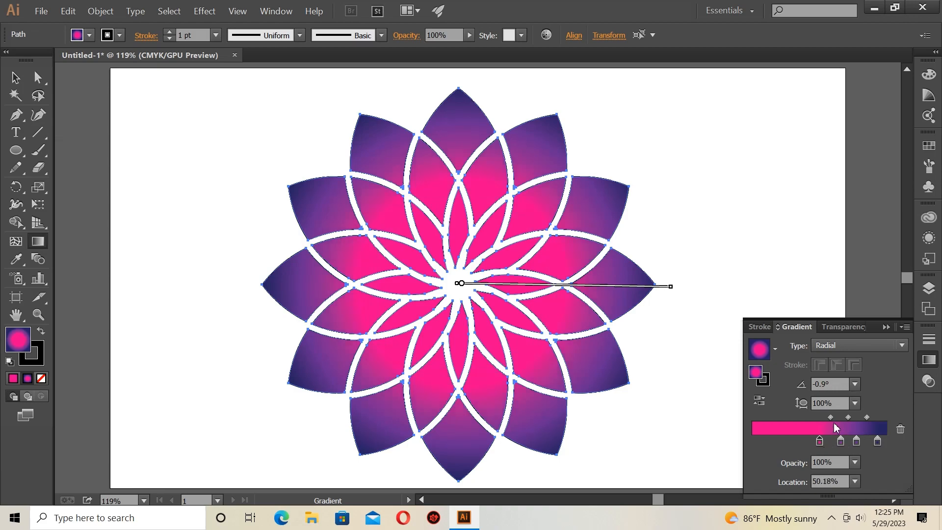
drag(828, 417, 857, 445)
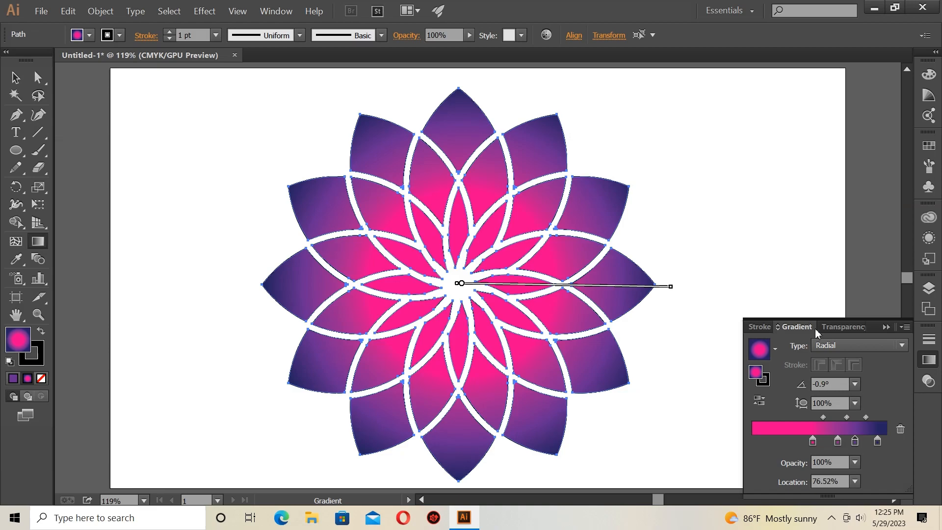
click(882, 328)
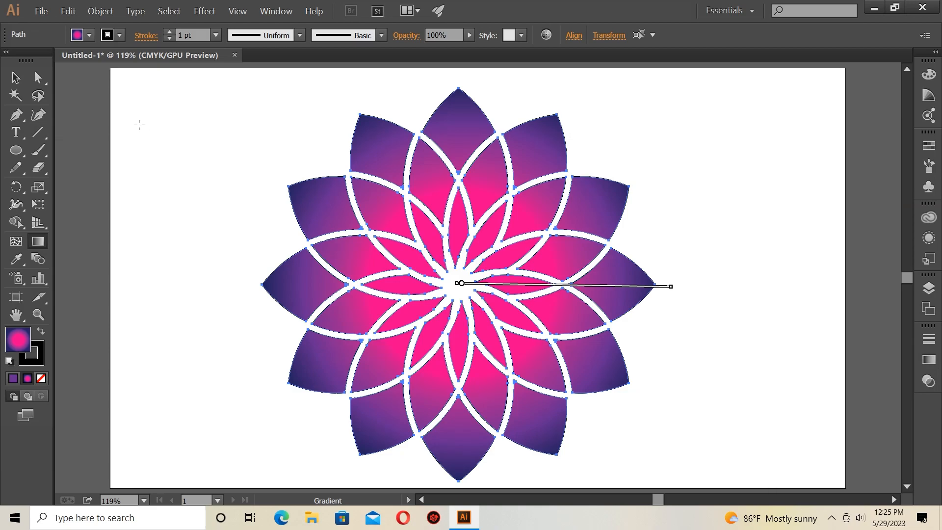
- Remove the stroke from all petals of the flower and group them
click(16, 79)
click(185, 172)
drag(220, 109, 707, 463)
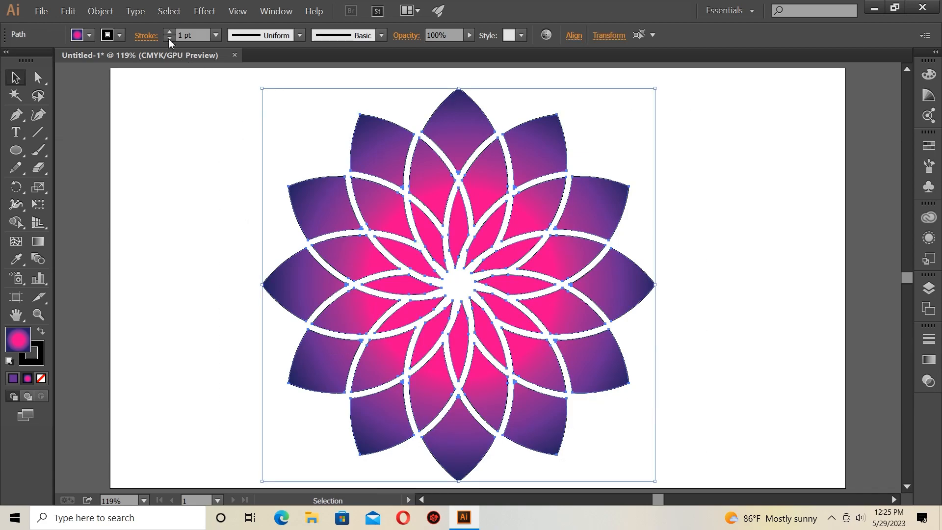
click(225, 131)
drag(229, 87, 705, 481)
right_click(371, 276)
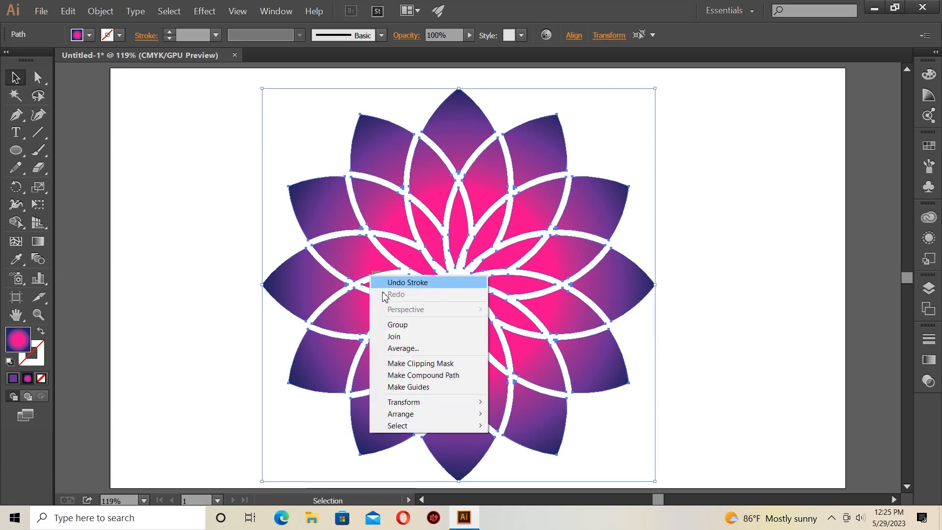
click(424, 325)
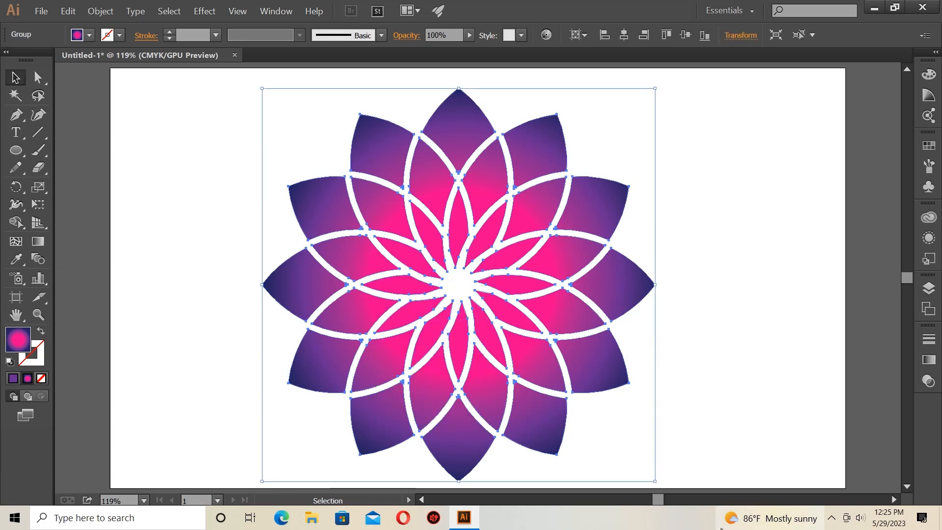
- Centre the flower group horizontally and vertically on the artboard
click(711, 261)
drag(280, 138, 452, 269)
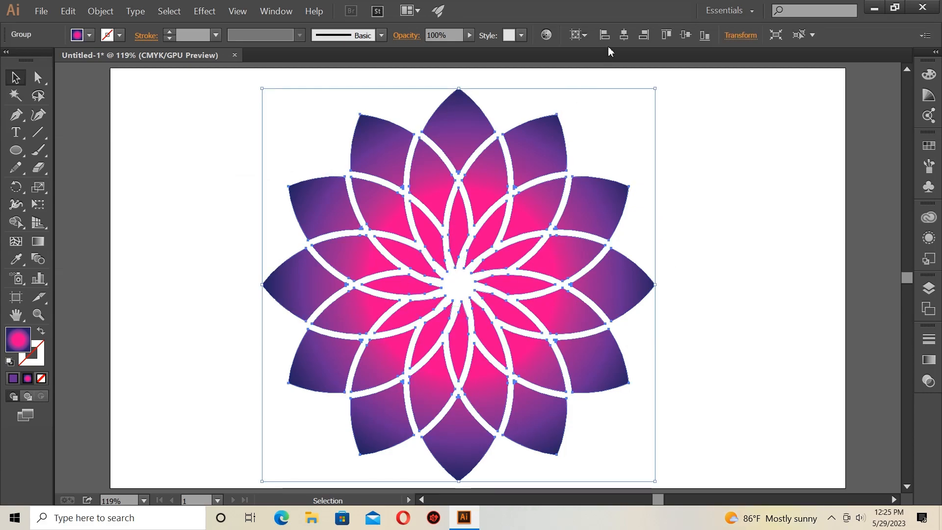
click(624, 34)
click(686, 34)
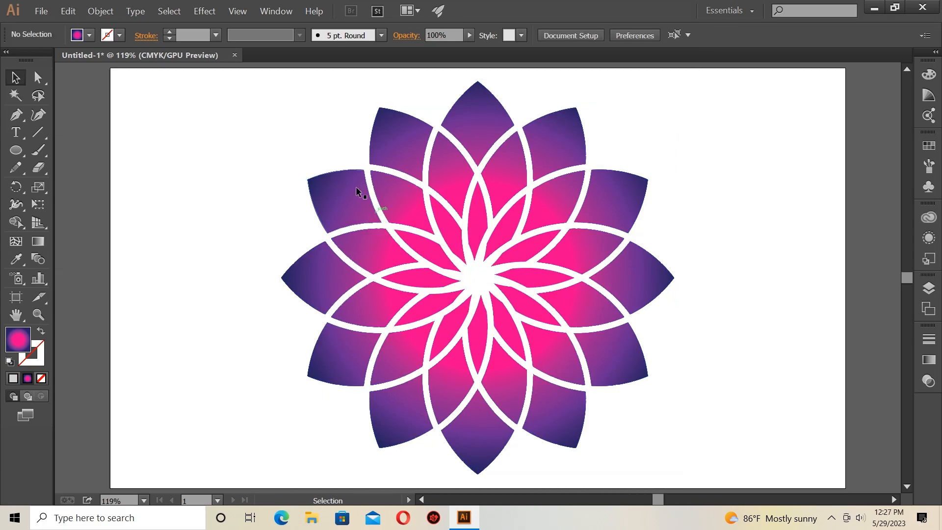
- Create a 10 pt offset path with miter joins around all petals of the flower group
drag(295, 120, 593, 342)
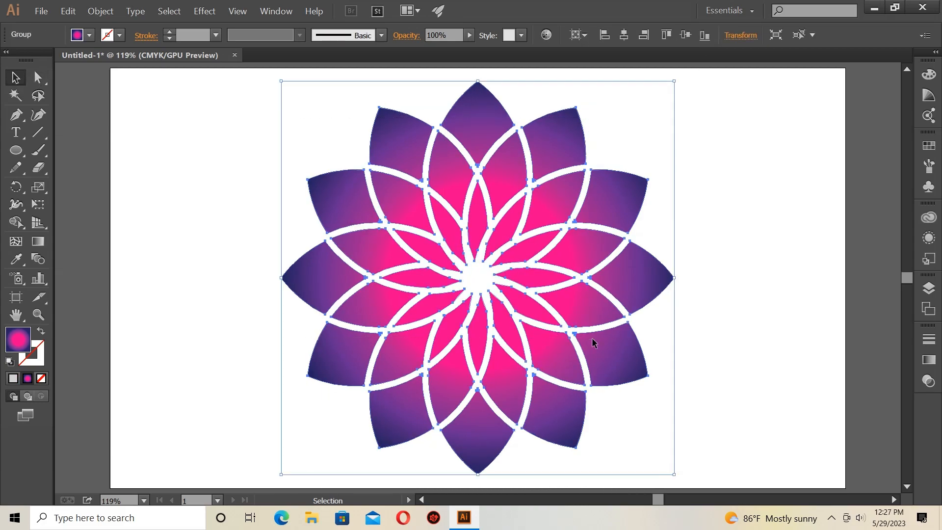
click(101, 10)
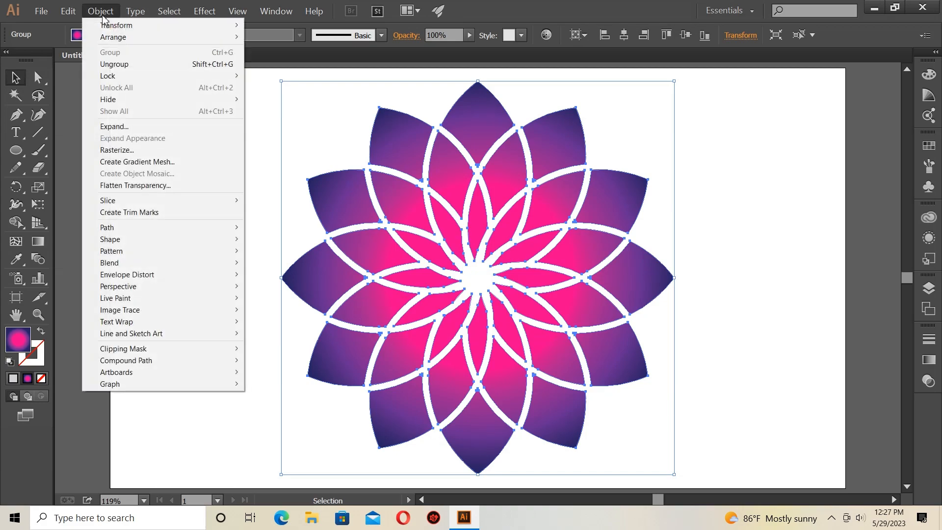
mouse_move(179, 229)
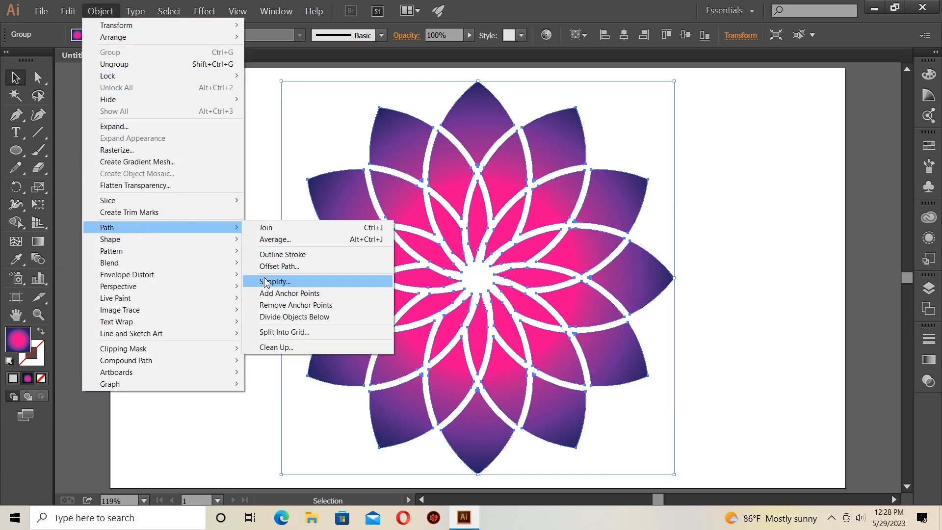
click(290, 268)
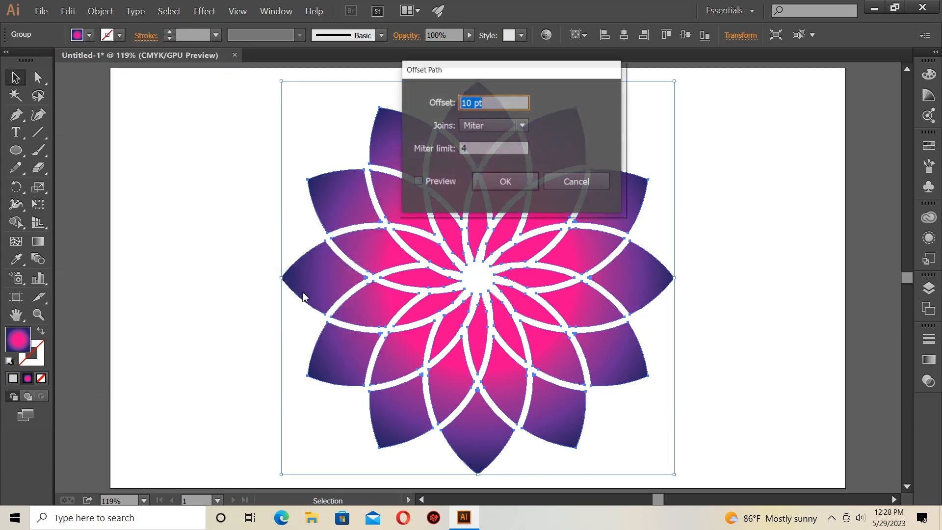
click(418, 182)
click(506, 183)
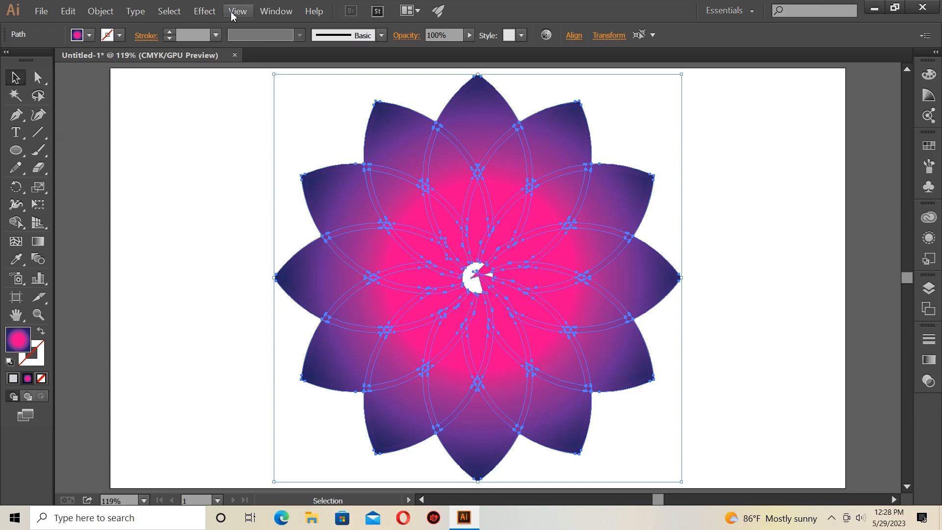
- Unite the offset shapes into a single outline with Pathfinder and remove its fill
click(276, 11)
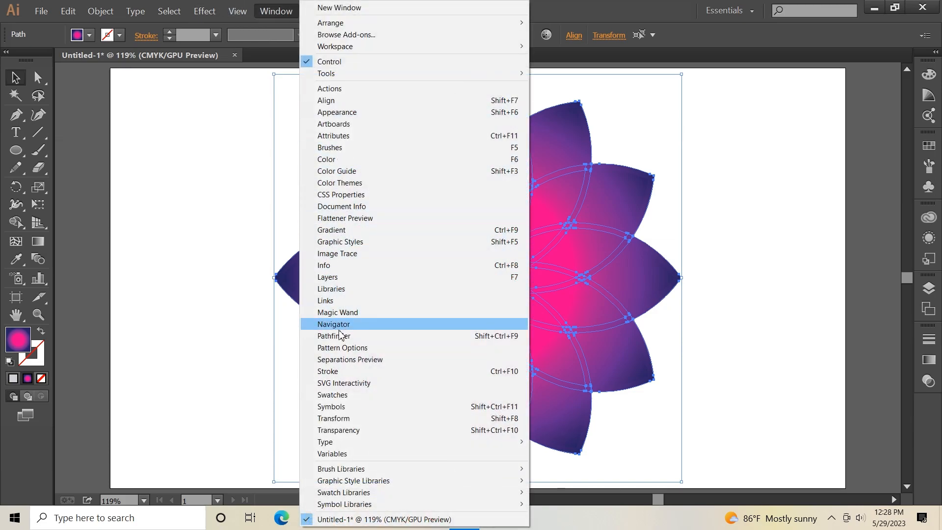
click(346, 337)
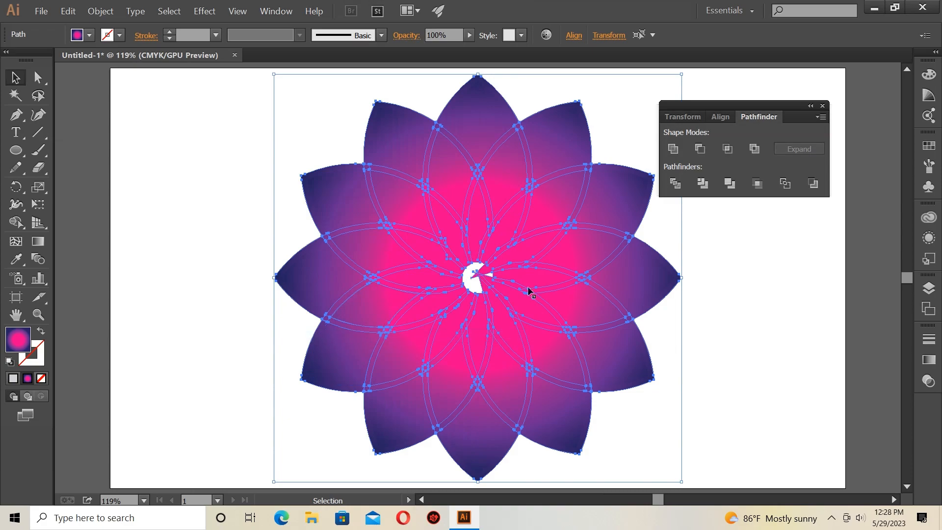
click(674, 149)
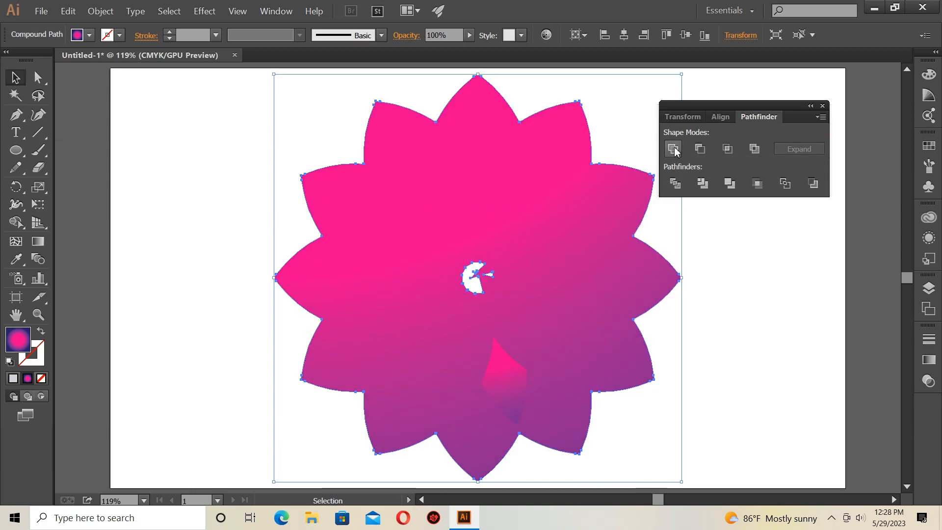
click(41, 378)
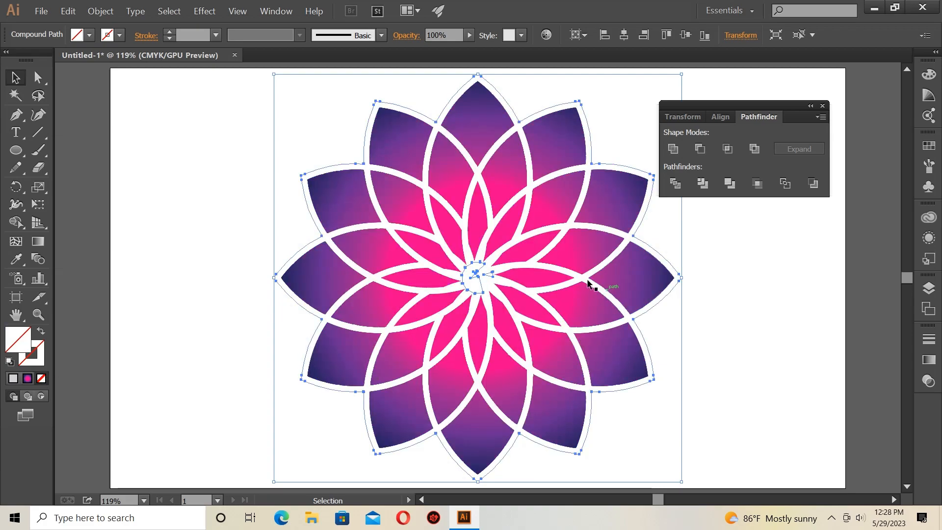
- Set the stroke weight of the united flower outline to 8 pt
click(170, 33)
click(170, 33)
click(170, 32)
click(170, 32)
click(171, 33)
click(170, 32)
click(171, 33)
click(171, 32)
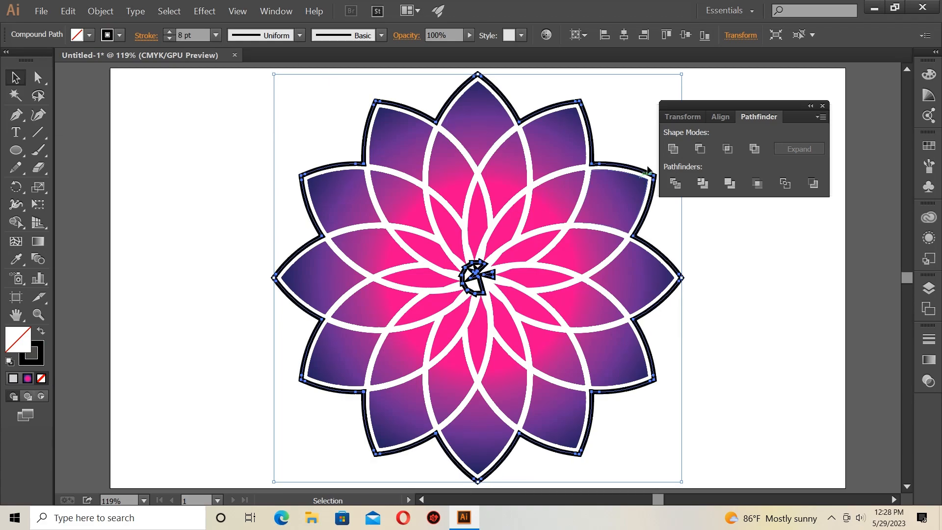
click(823, 106)
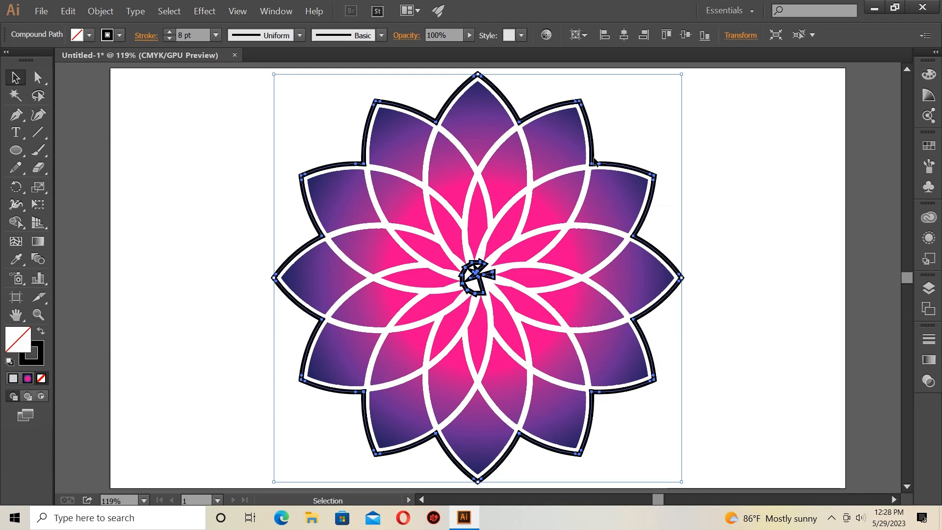
- Colour the outline's stroke dark navy blue and deselect it
click(119, 36)
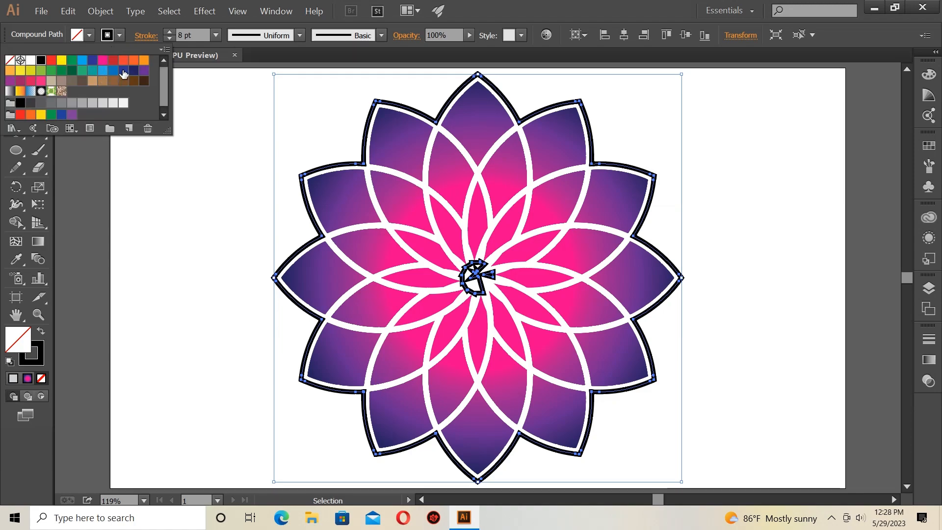
click(131, 74)
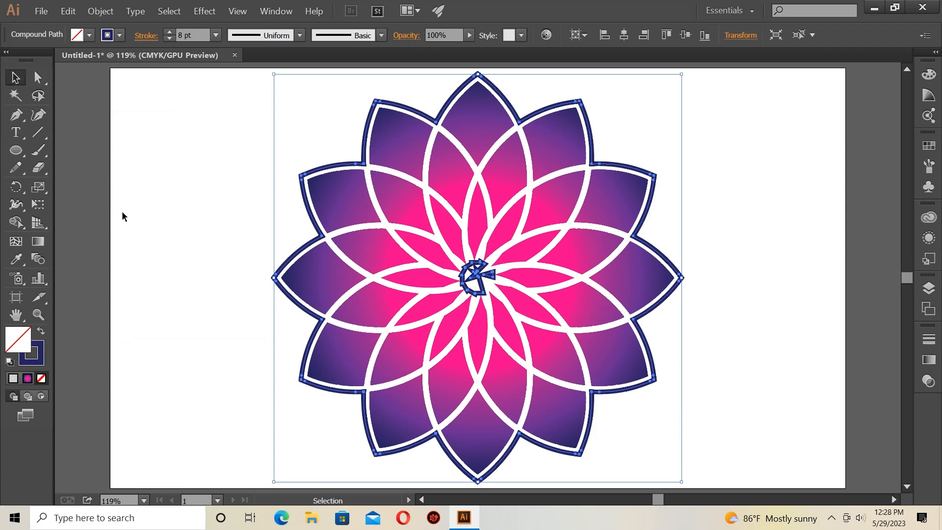
click(168, 238)
- Release the outline's compound path and delete the leftover fragments at the flower's centre
right_click(493, 281)
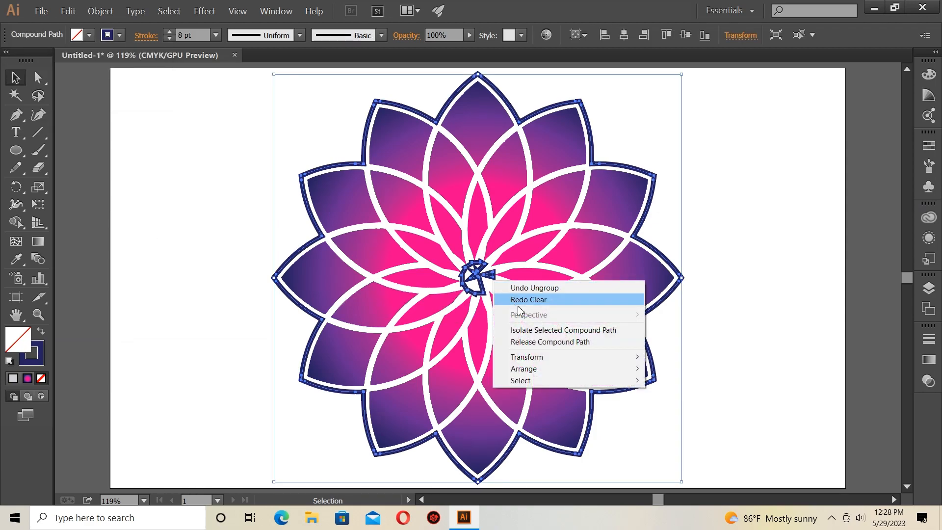
click(551, 344)
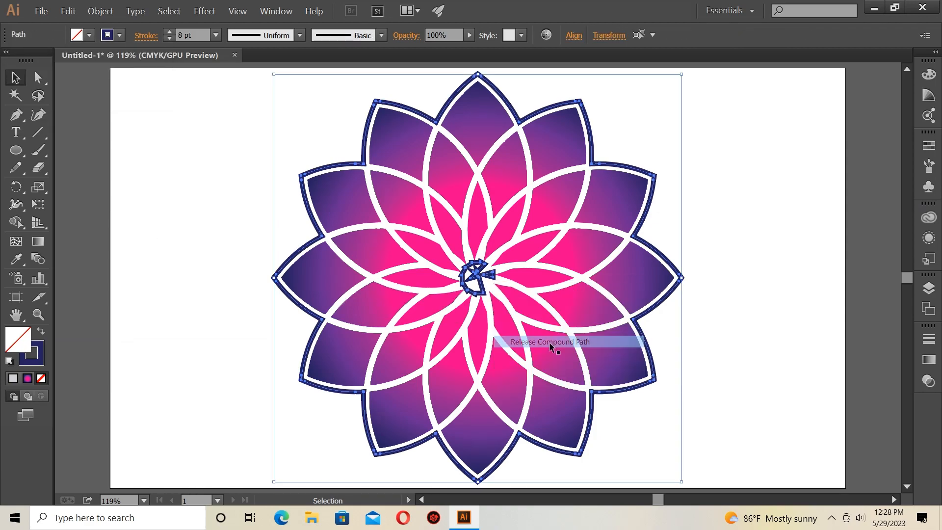
click(700, 324)
click(482, 276)
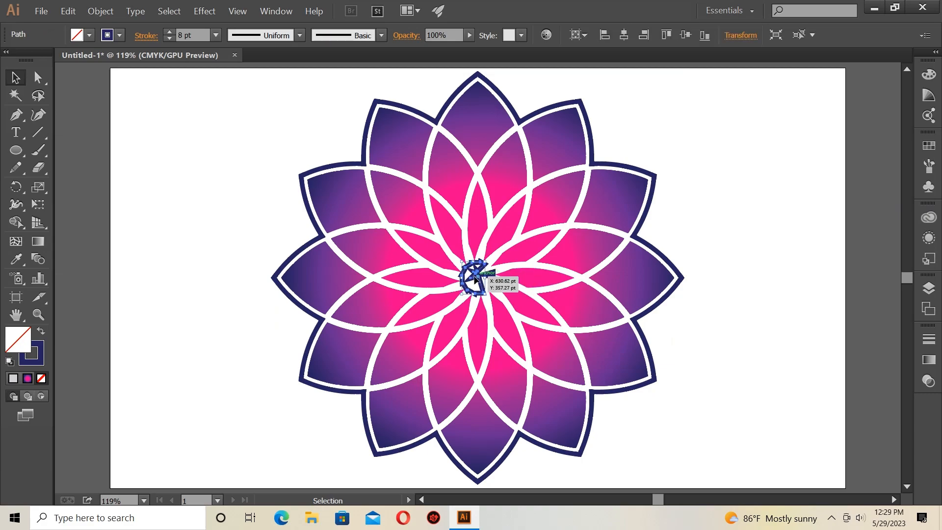
key(Delete)
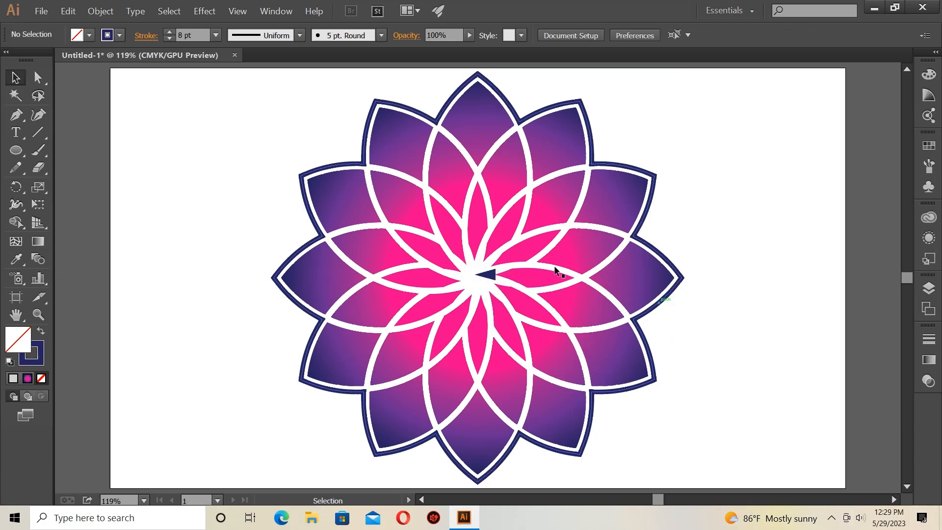
click(488, 277)
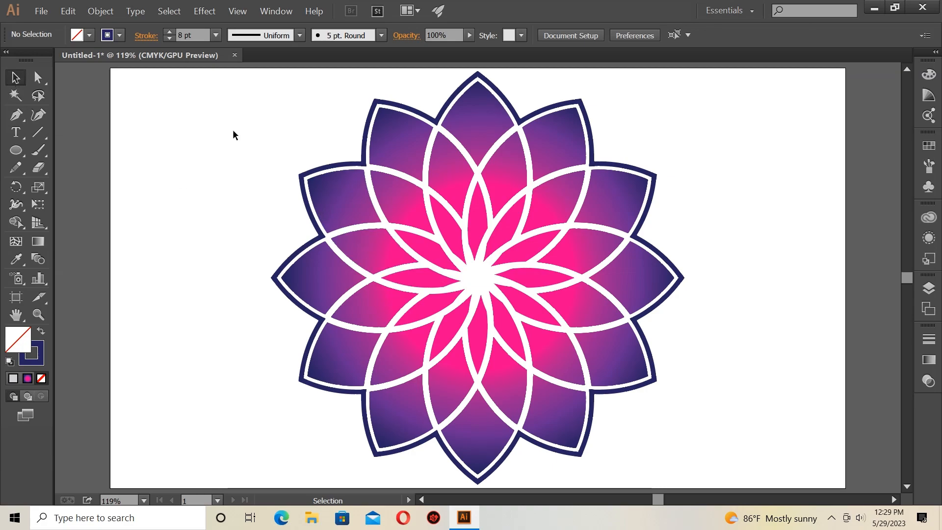
- Group the flower's gradient petals with the navy outline, centre the group on the artboard and deselect it
drag(302, 98, 646, 414)
right_click(462, 264)
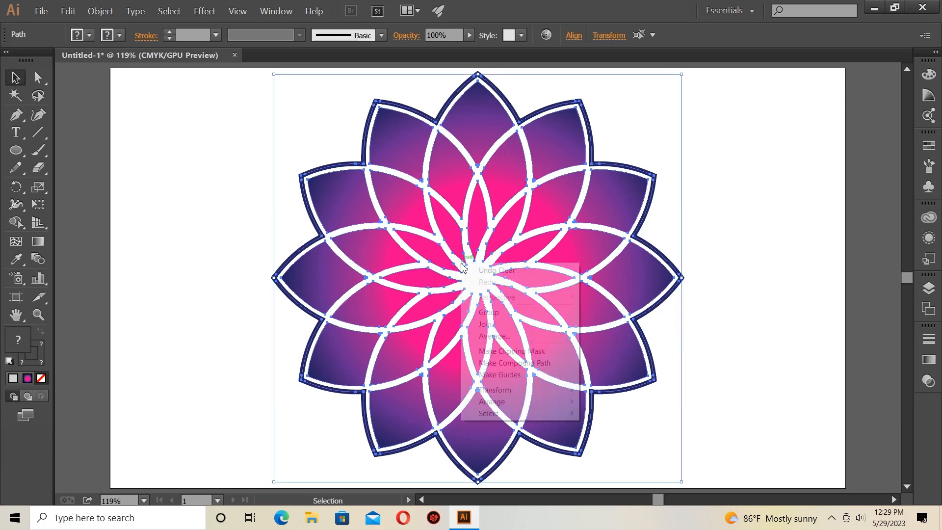
click(510, 313)
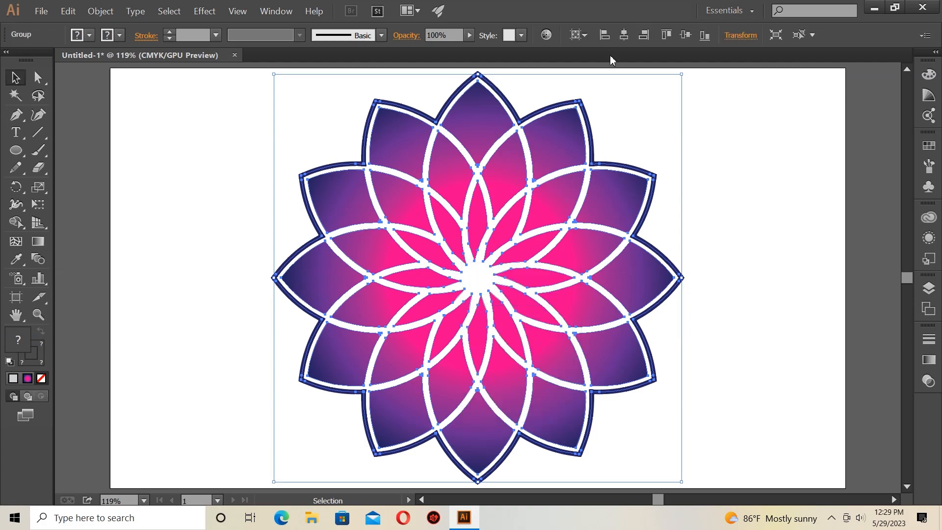
click(702, 129)
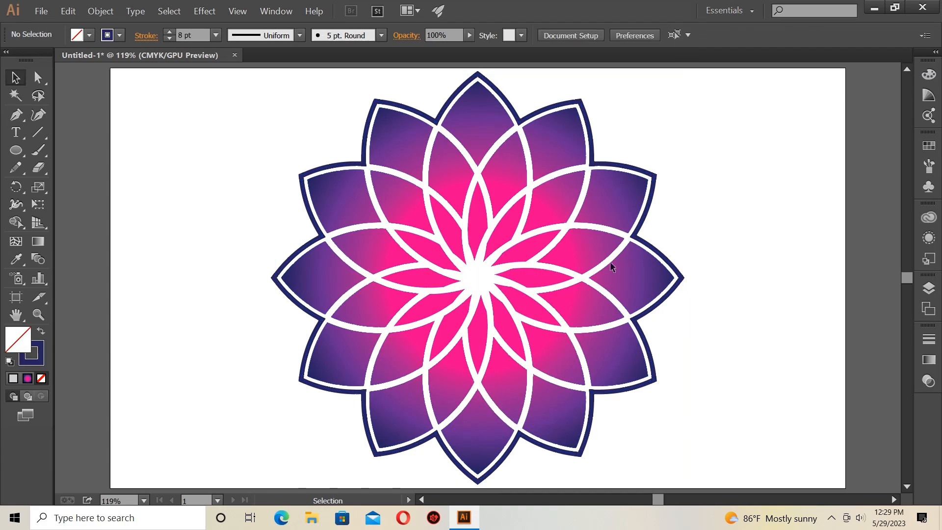
- Paste the copied petal shapes over the flower and fill them with light grey
click(68, 12)
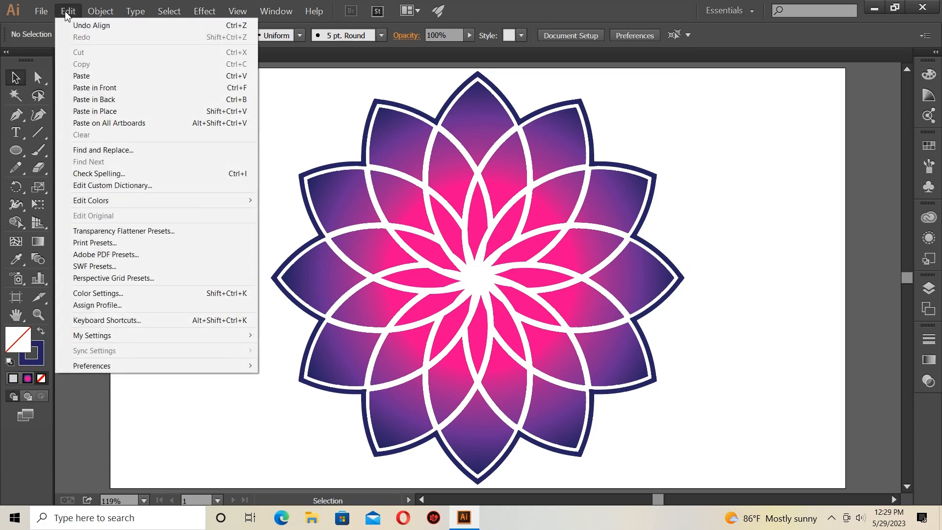
click(112, 77)
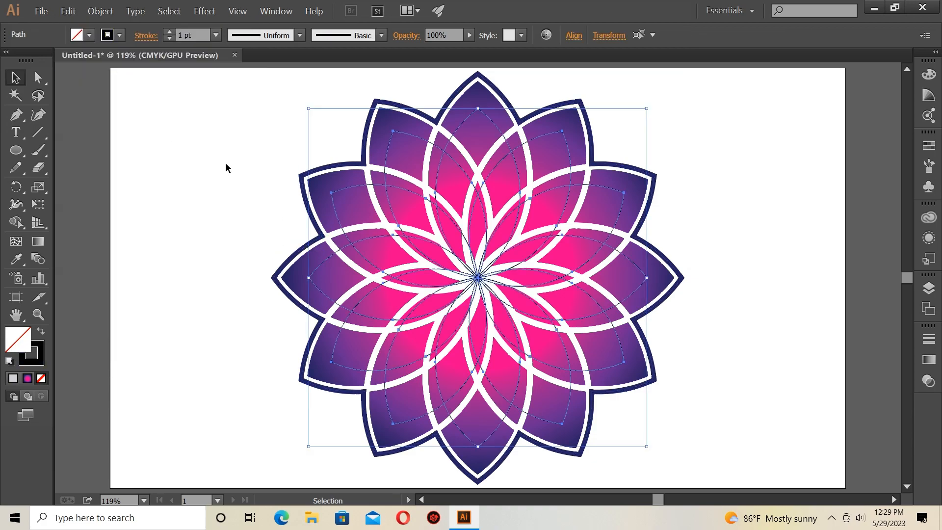
click(88, 36)
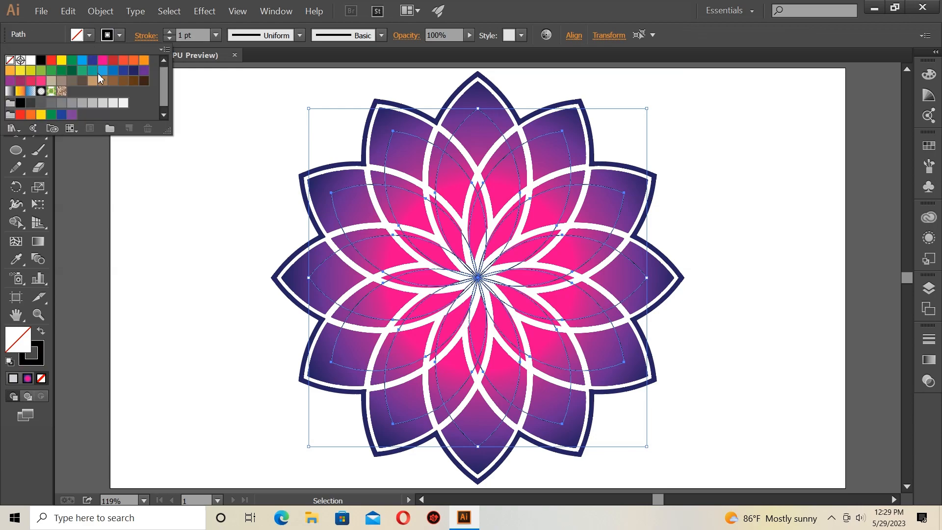
click(105, 103)
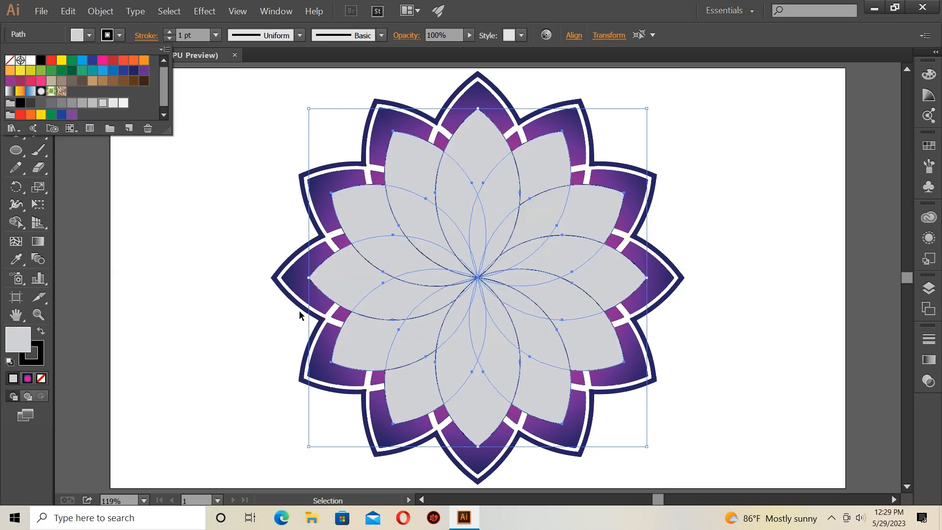
click(430, 232)
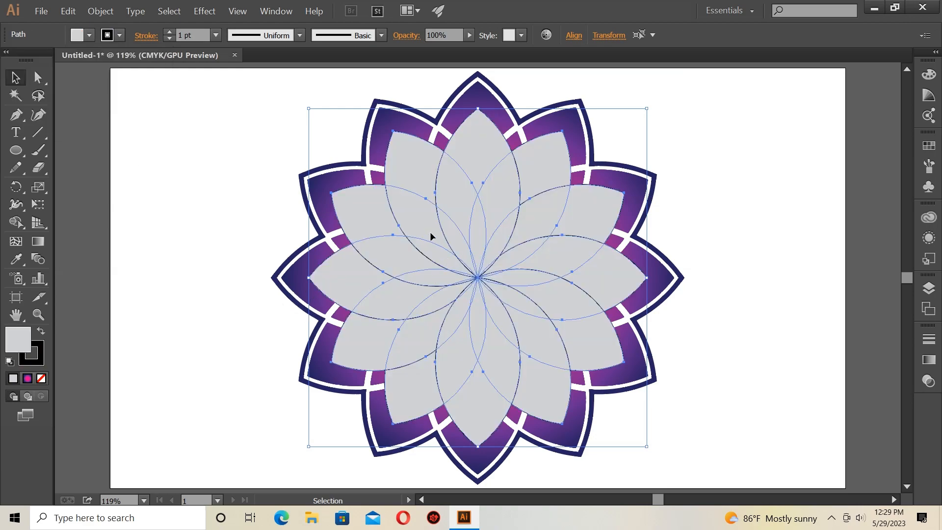
- Delete the overlapping areas around the centre of the grey petals with the Shape Builder tool
click(16, 222)
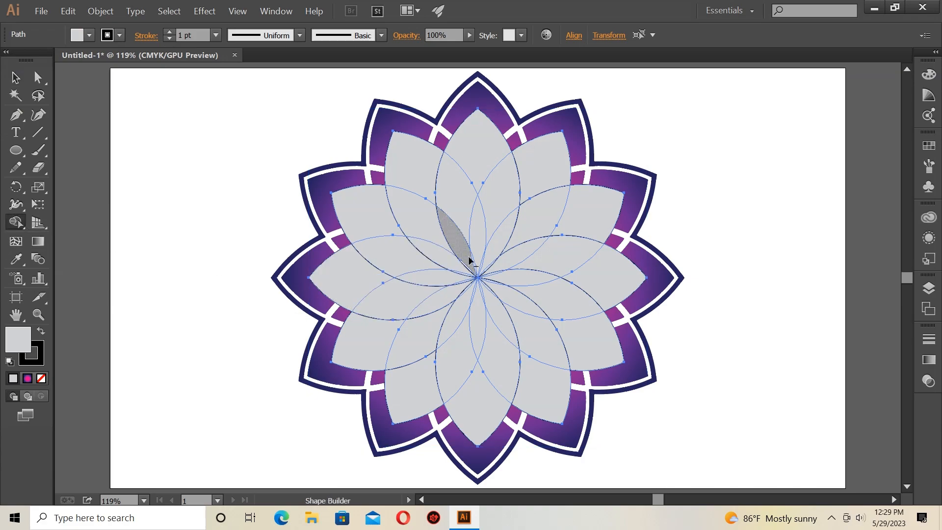
mouse_move(469, 260)
mouse_down()
mouse_move(471, 292)
mouse_move(491, 295)
mouse_move(499, 278)
mouse_move(471, 260)
mouse_up()
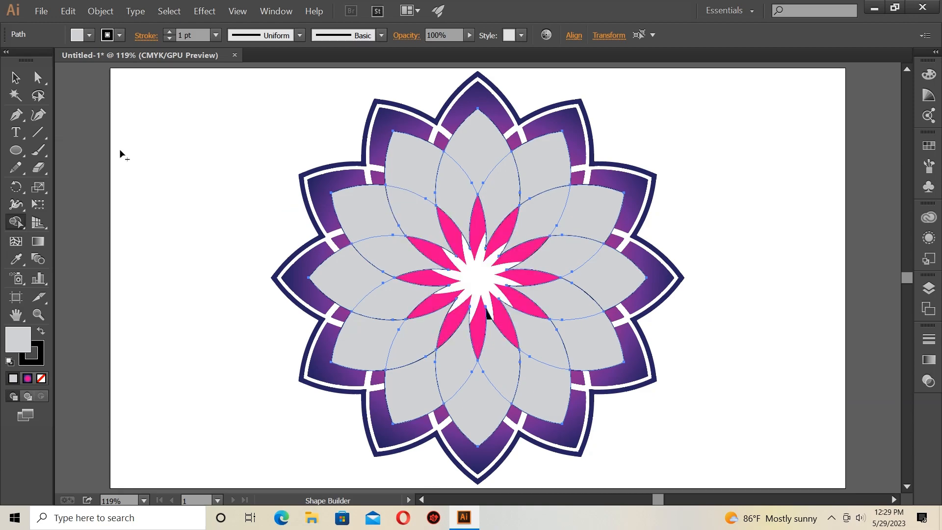
click(15, 77)
- Group the grey petals and centre the group horizontally and vertically on the artboard
click(441, 271)
right_click(392, 221)
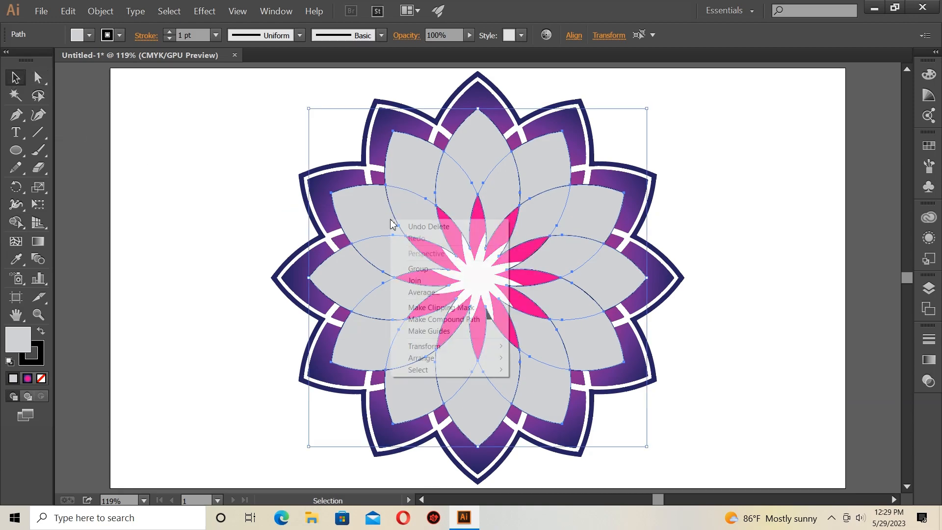
click(429, 269)
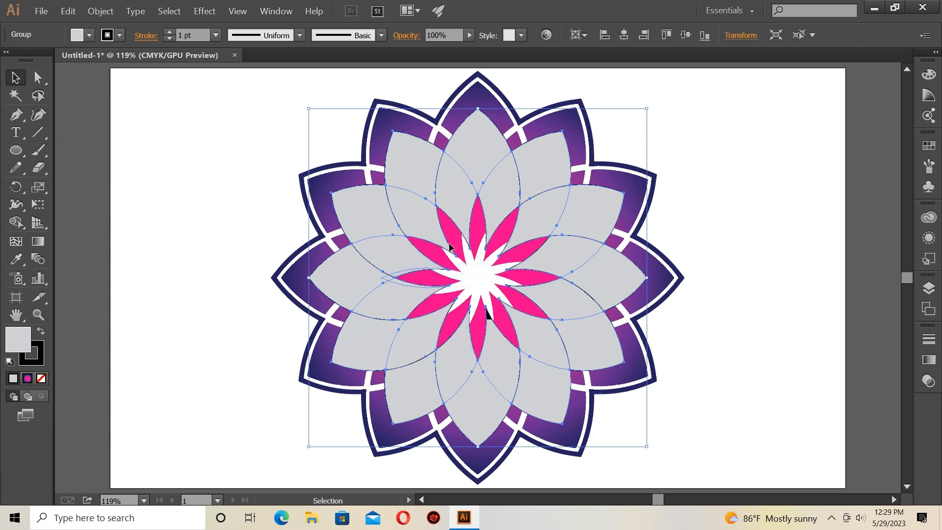
click(625, 34)
click(685, 42)
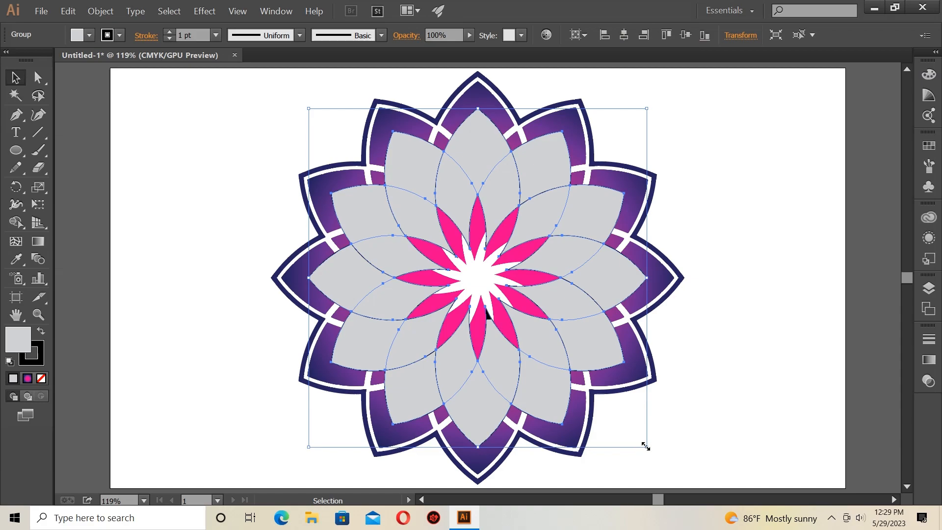
- Scale the grey petal group up from its centre until it extends beyond the navy outline, then deselect it
drag(646, 447, 684, 484)
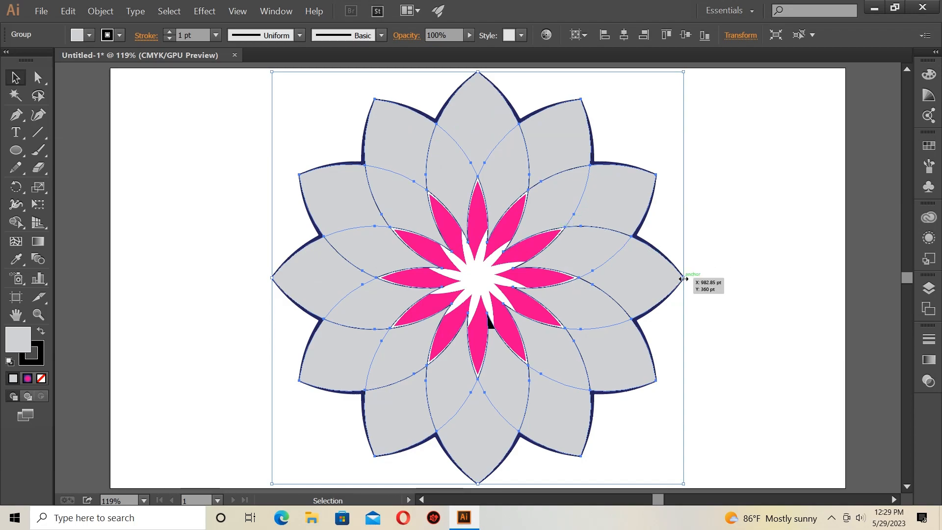
drag(683, 279, 708, 285)
click(745, 270)
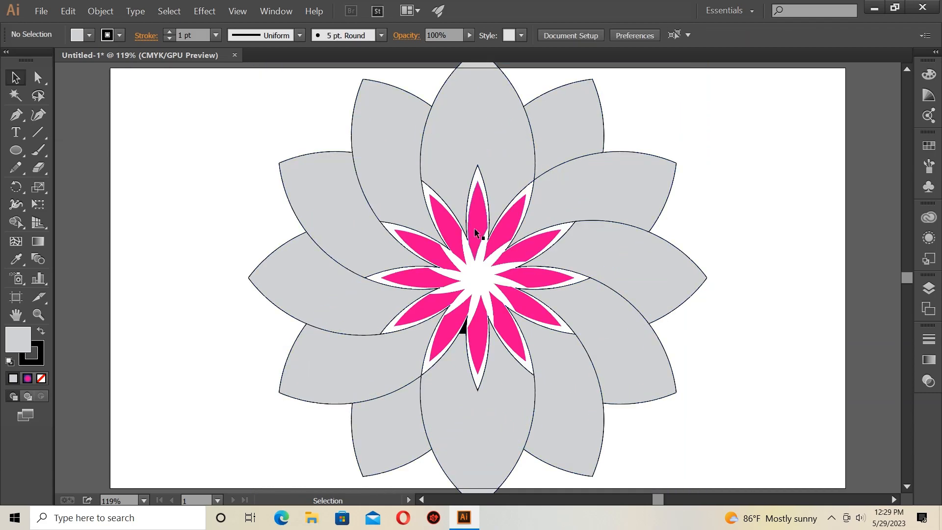
- Bring the gradient flower group in front of the enlarged grey petals
click(474, 228)
right_click(474, 229)
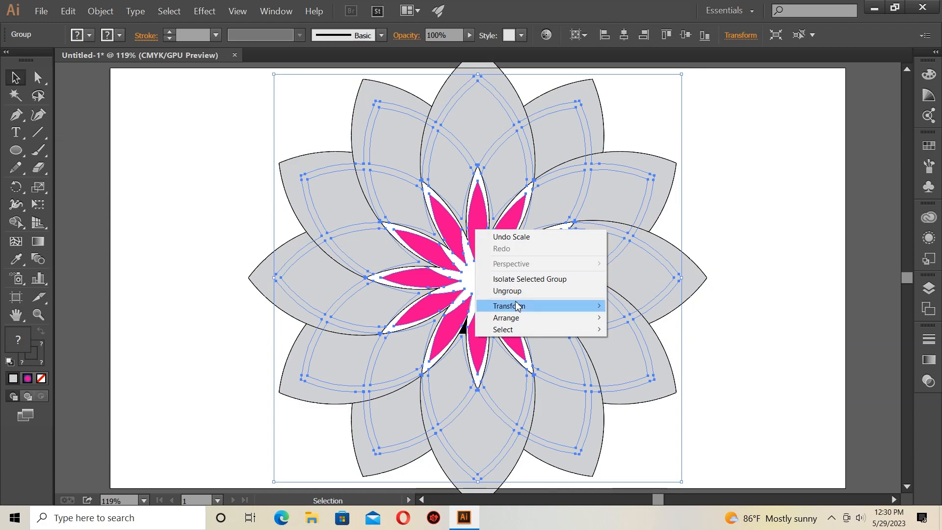
mouse_move(516, 318)
click(687, 316)
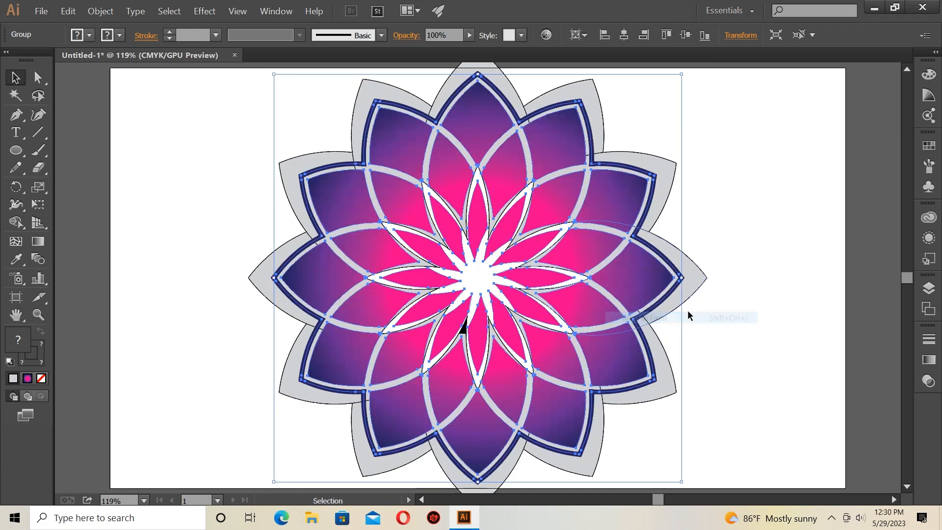
click(725, 310)
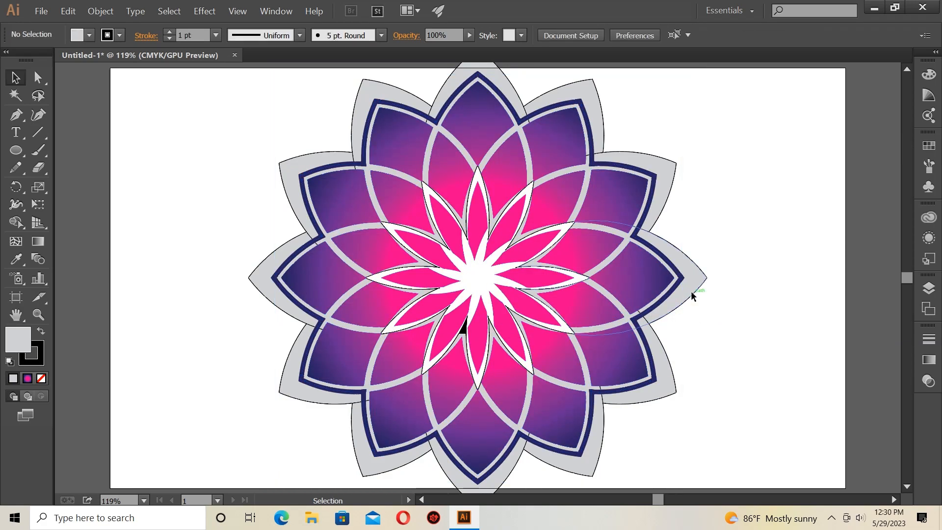
- Remove the stroke from the grey petal group and bring the group to the front
click(692, 295)
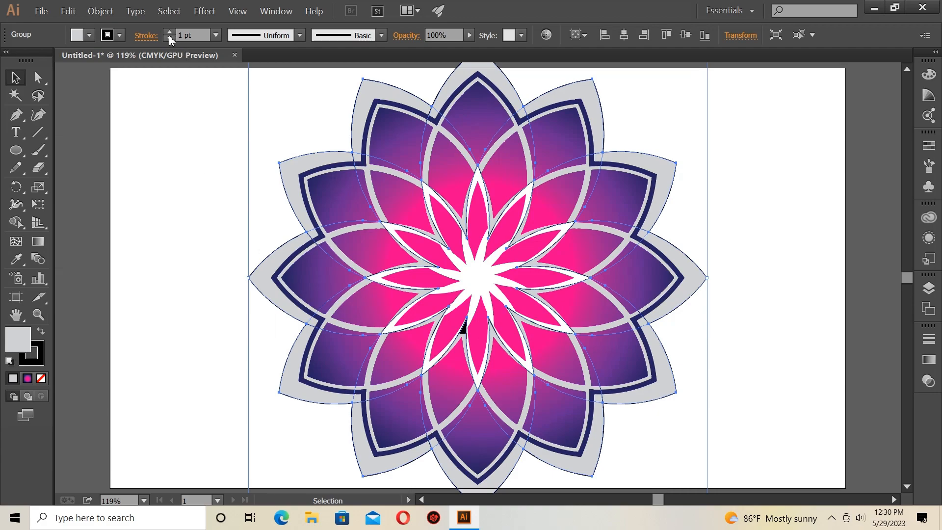
click(187, 156)
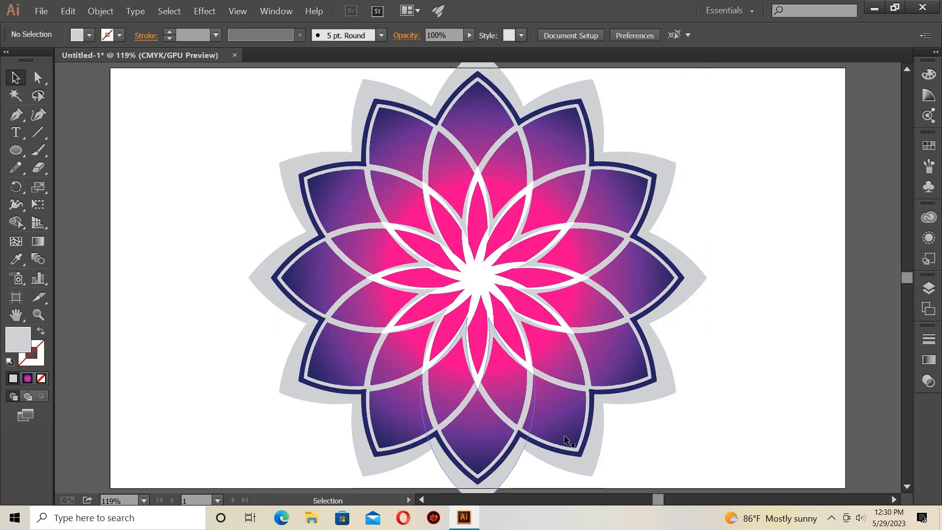
click(669, 382)
right_click(663, 328)
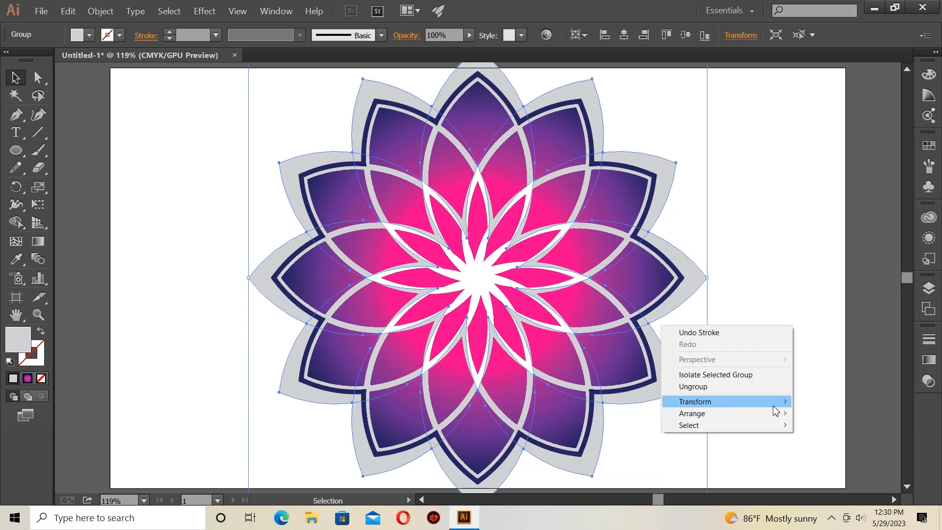
mouse_move(732, 418)
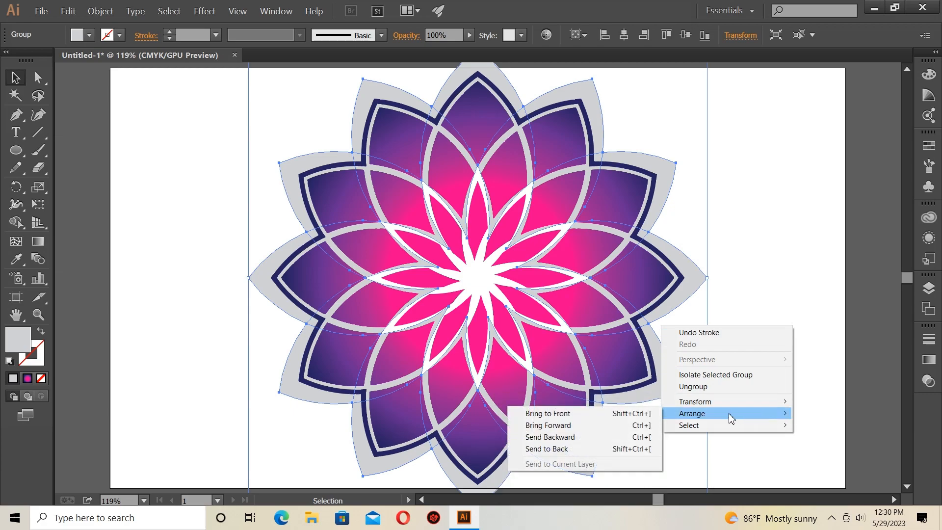
click(611, 416)
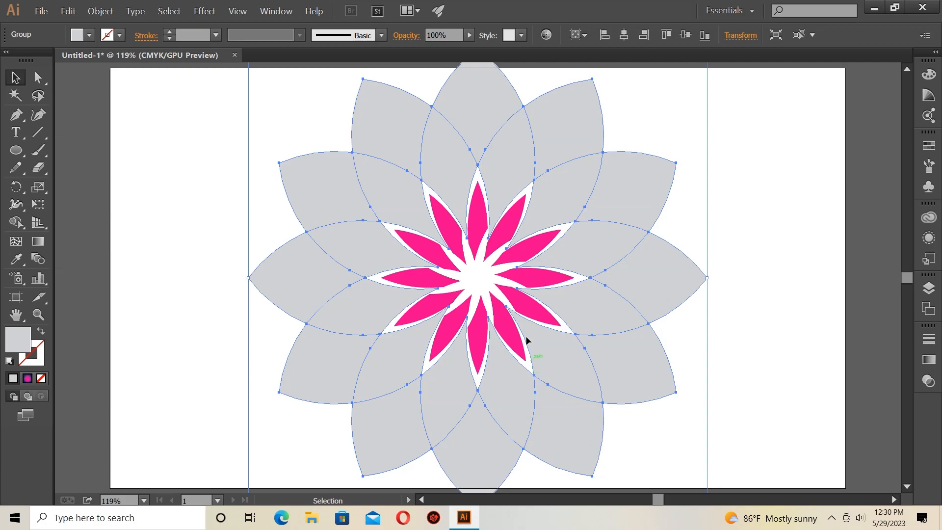
- Draw a circle over the flower's centre with the Ellipse tool and remove its fill
click(16, 150)
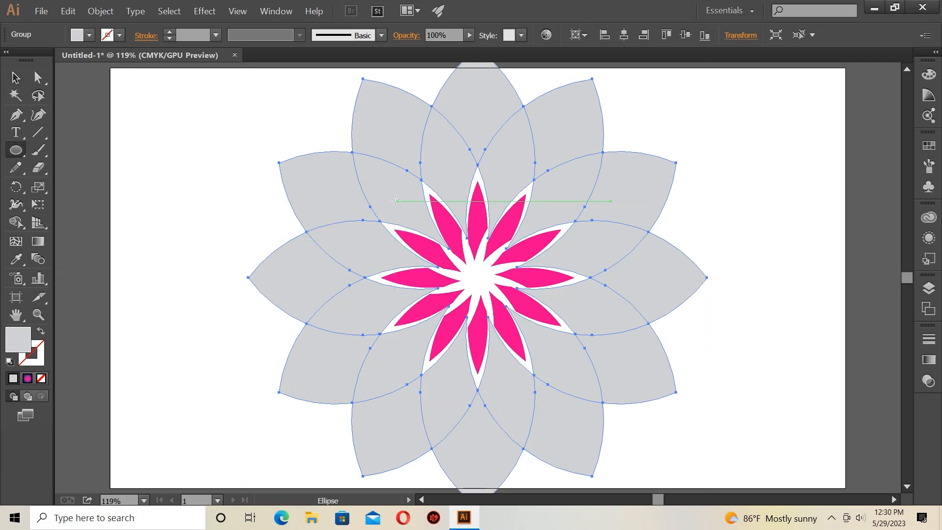
drag(393, 193, 595, 396)
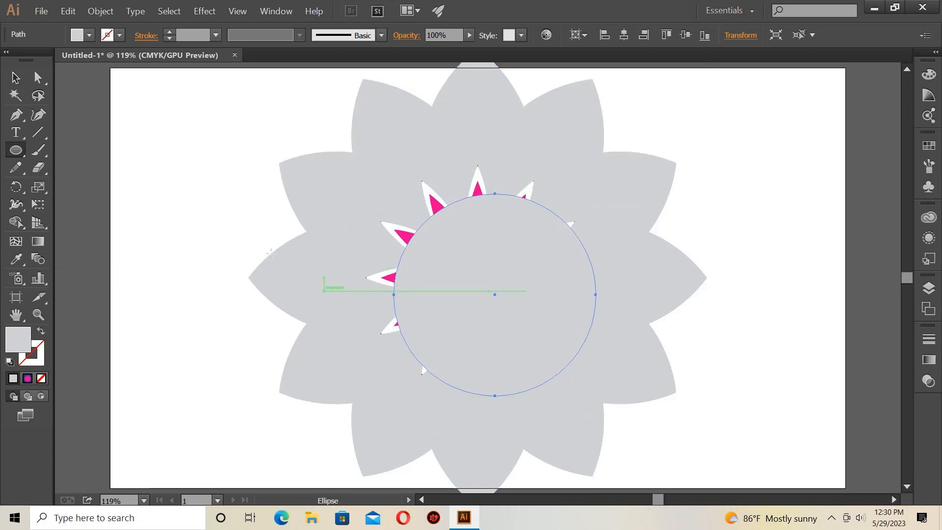
click(89, 35)
click(11, 60)
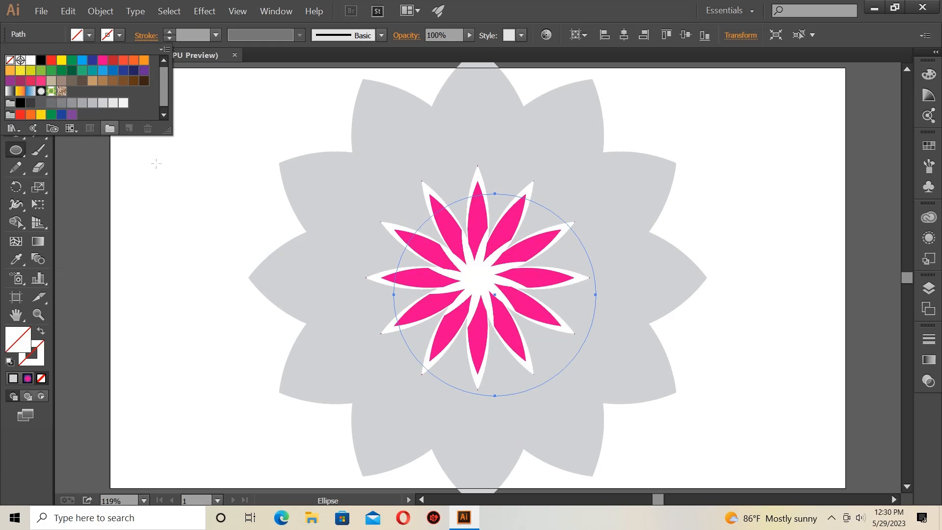
- Move and enlarge the circle so it encloses the pink petal tips around the flower's centre
click(12, 76)
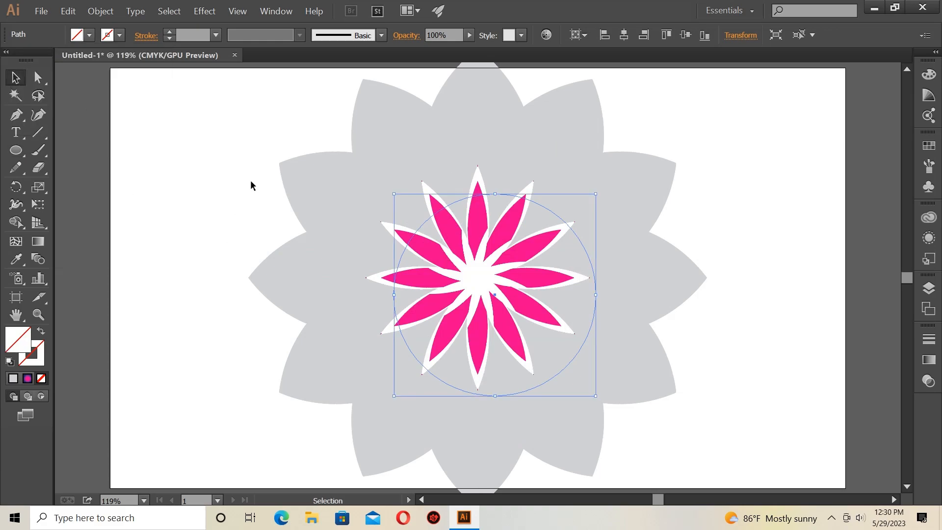
drag(496, 293, 465, 264)
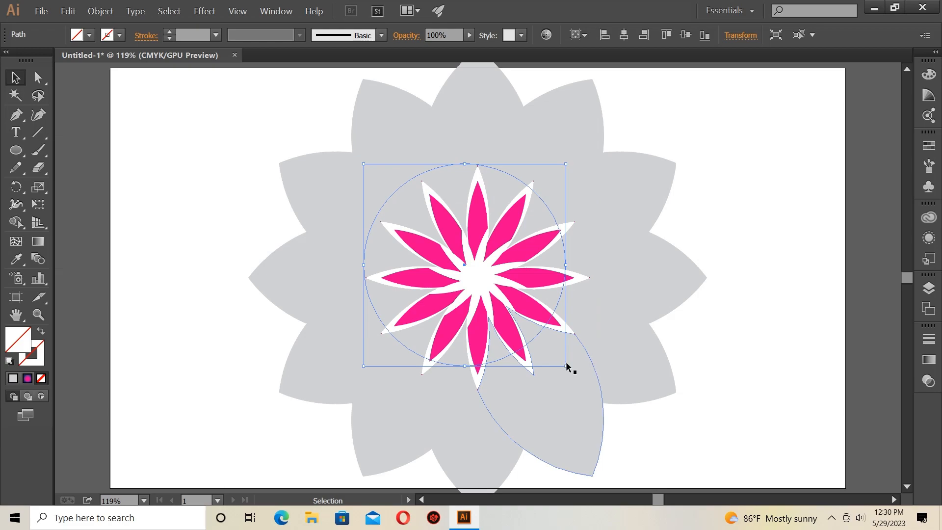
drag(565, 366, 611, 396)
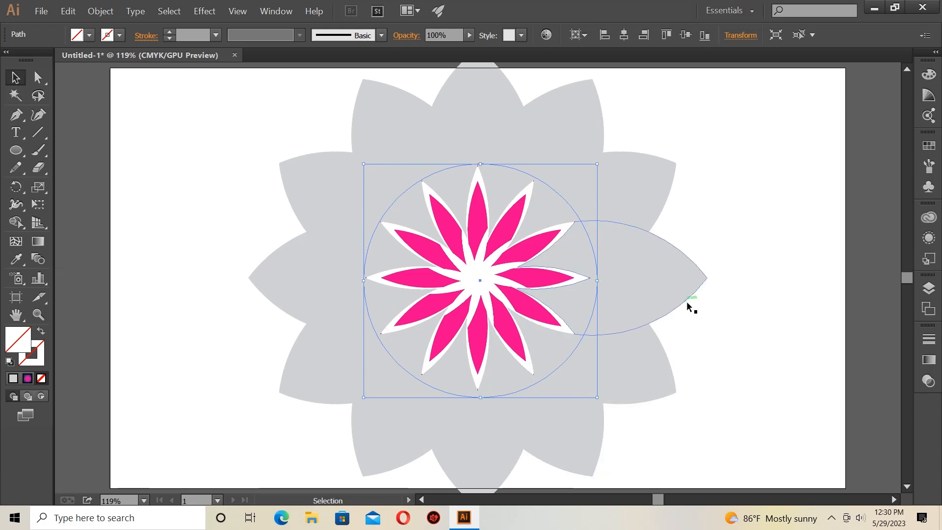
- Cut the grey areas inside the circle out of the grey petals with the Shape Builder tool
shift+click(685, 288)
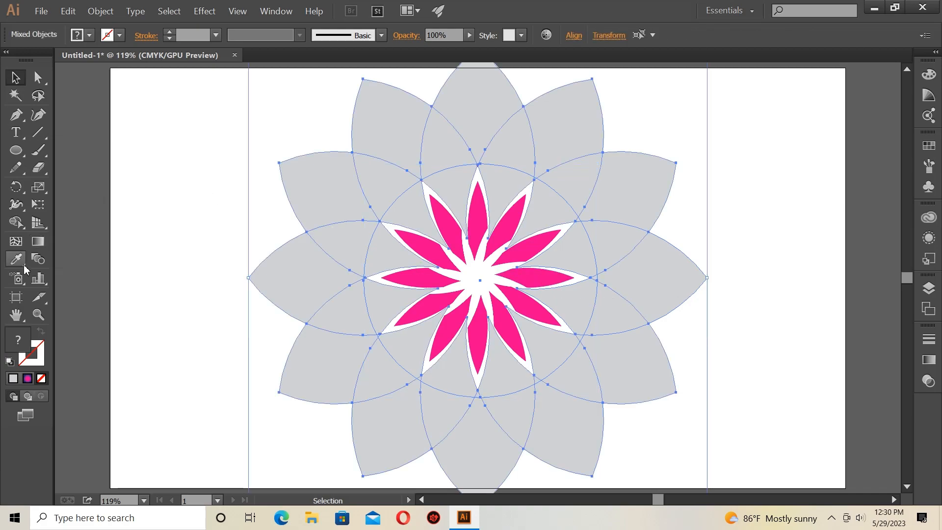
click(15, 222)
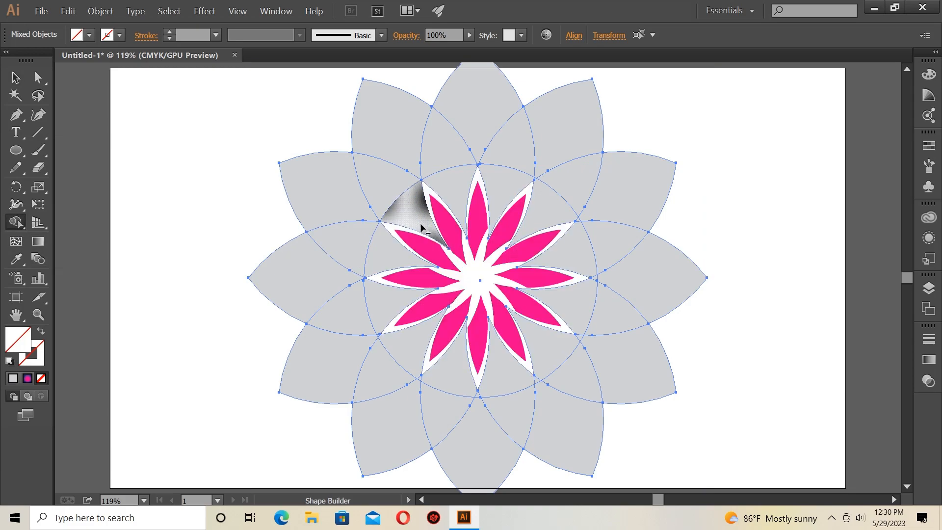
mouse_move(423, 226)
mouse_down()
mouse_move(395, 276)
mouse_move(413, 313)
mouse_move(451, 352)
mouse_move(482, 361)
mouse_move(523, 352)
mouse_move(556, 289)
mouse_move(543, 225)
mouse_move(466, 199)
mouse_move(433, 222)
mouse_move(473, 278)
mouse_up()
click(15, 77)
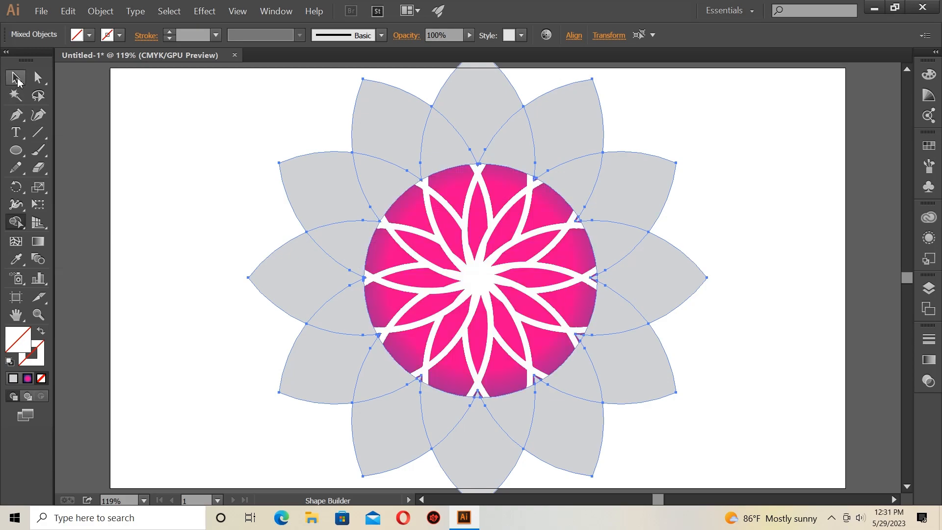
click(177, 188)
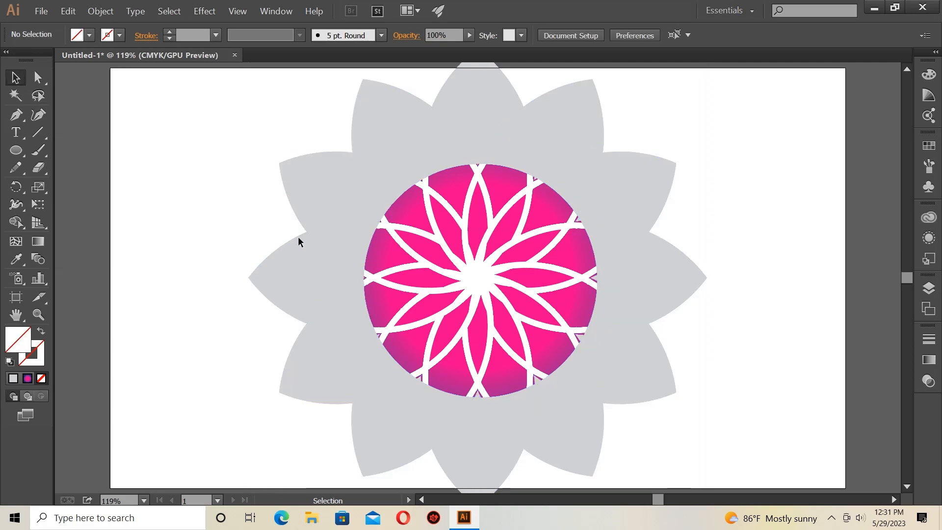
- Bring the gradient flower group to the front of the trimmed grey petals and deselect it
click(424, 272)
right_click(424, 273)
mouse_move(486, 361)
click(594, 362)
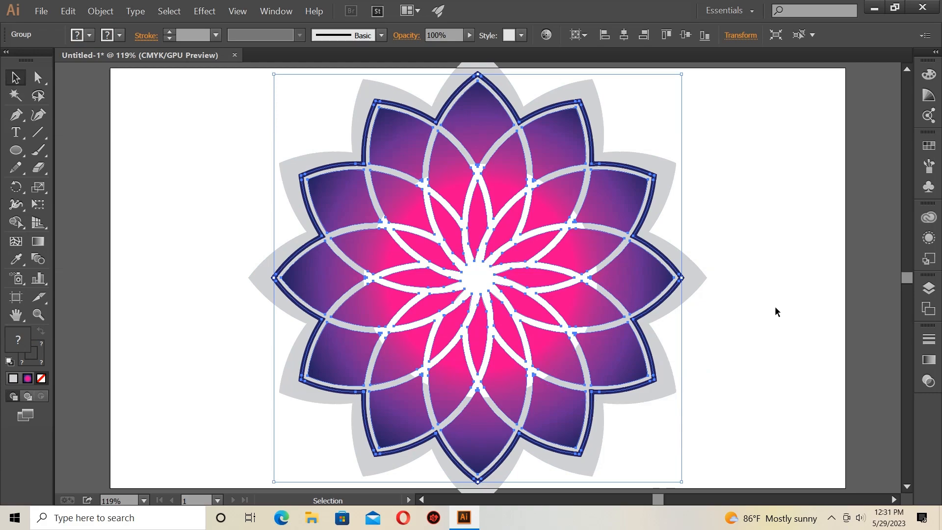
click(776, 307)
click(682, 283)
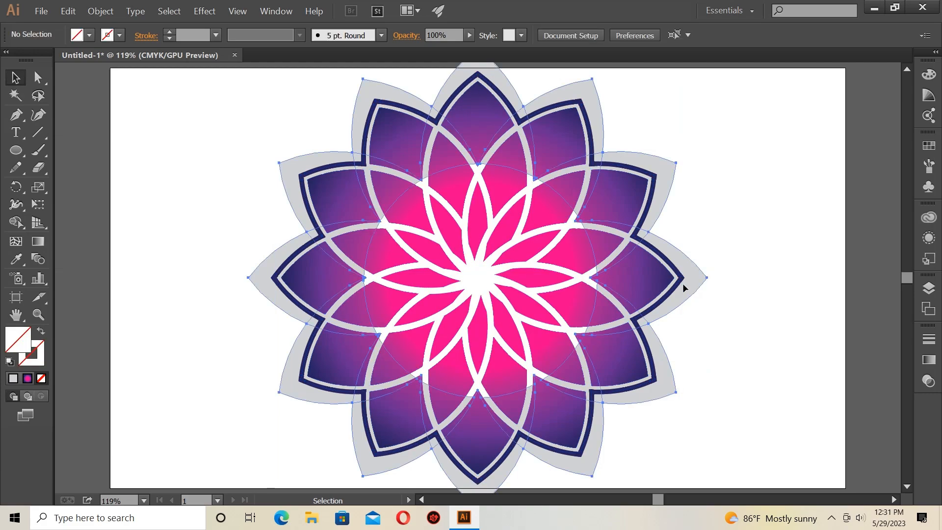
- Fill the grey backdrop petals with a white-to-black gradient and set its type to Radial
click(930, 361)
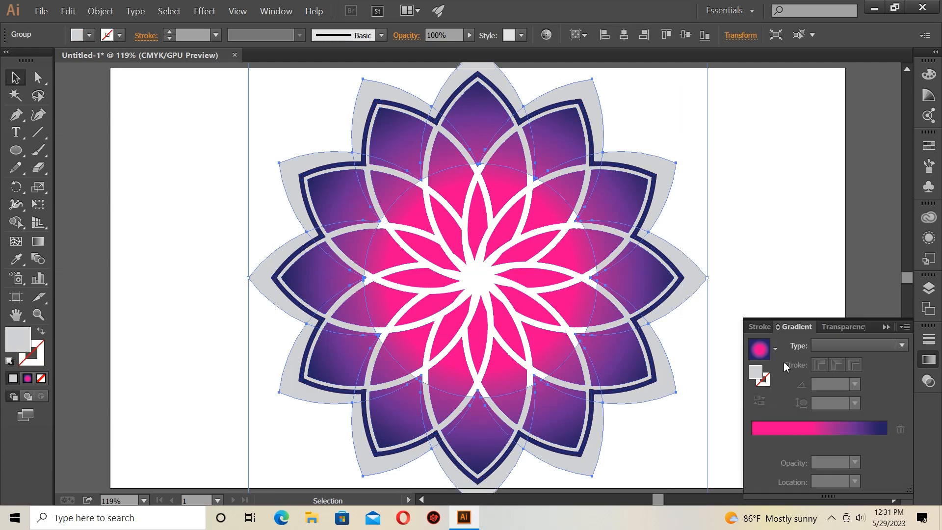
click(775, 349)
click(736, 376)
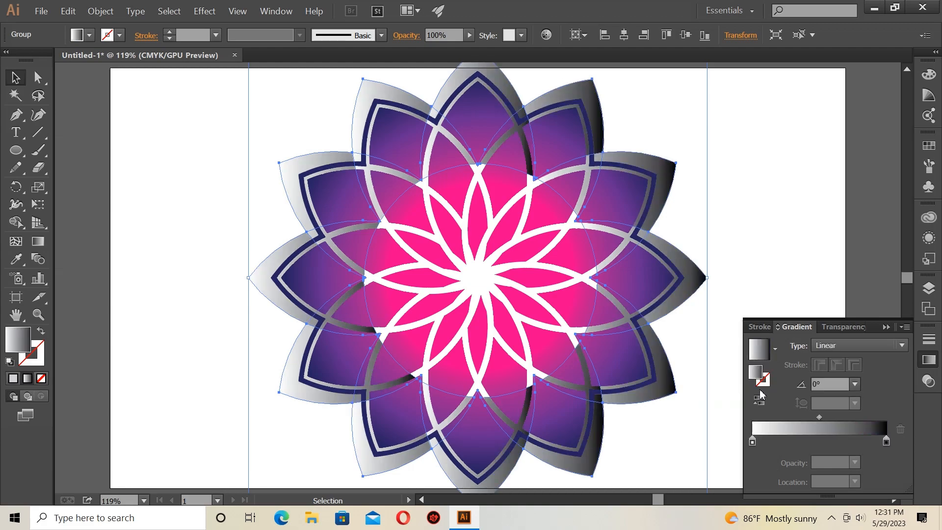
click(864, 346)
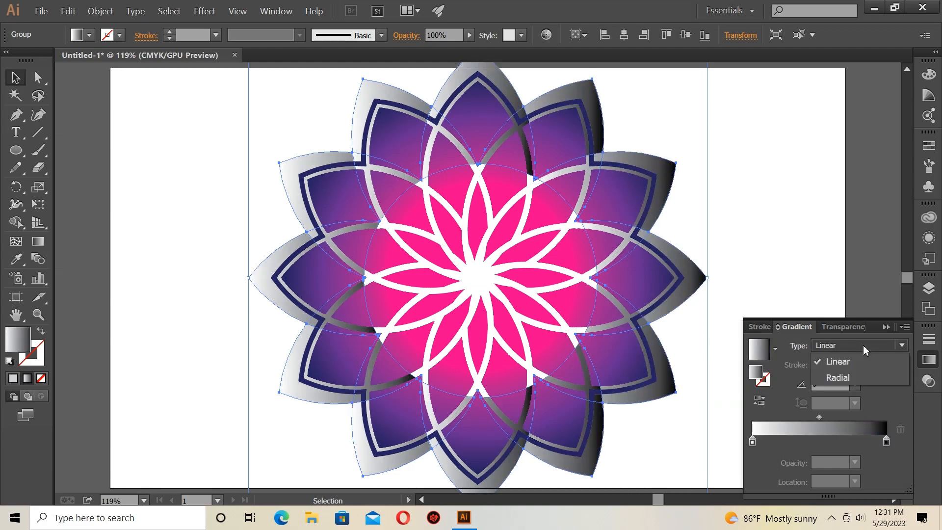
click(847, 379)
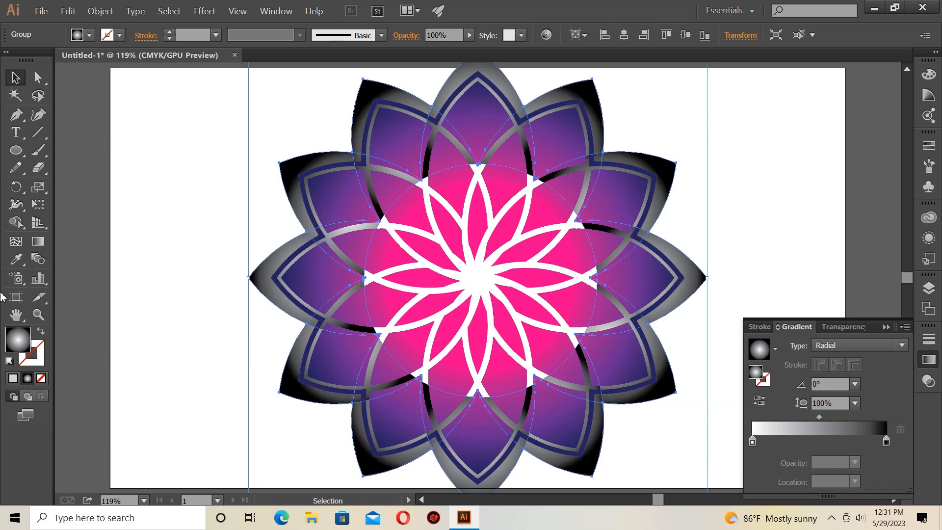
- Stretch the backdrop's radial gradient from the flower's centre to beyond the petal tips, with the white stop at 55.91%
click(38, 241)
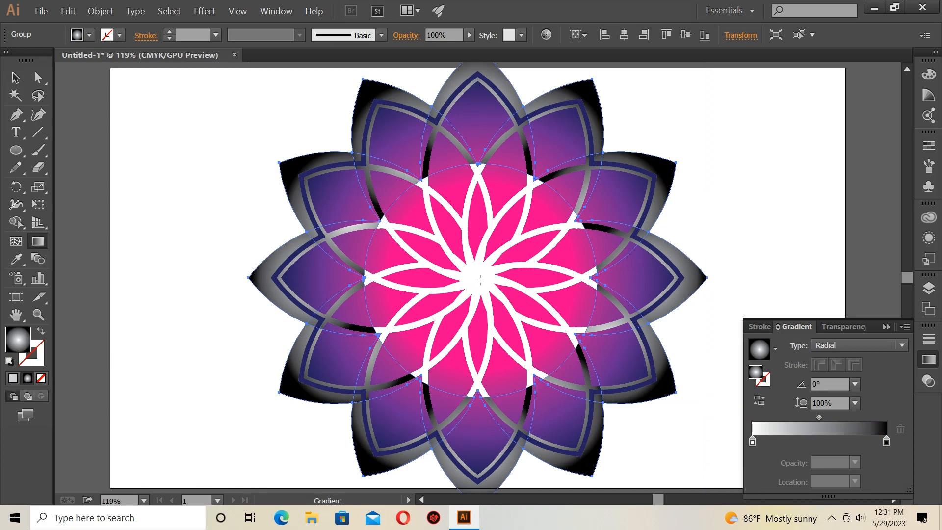
click(759, 401)
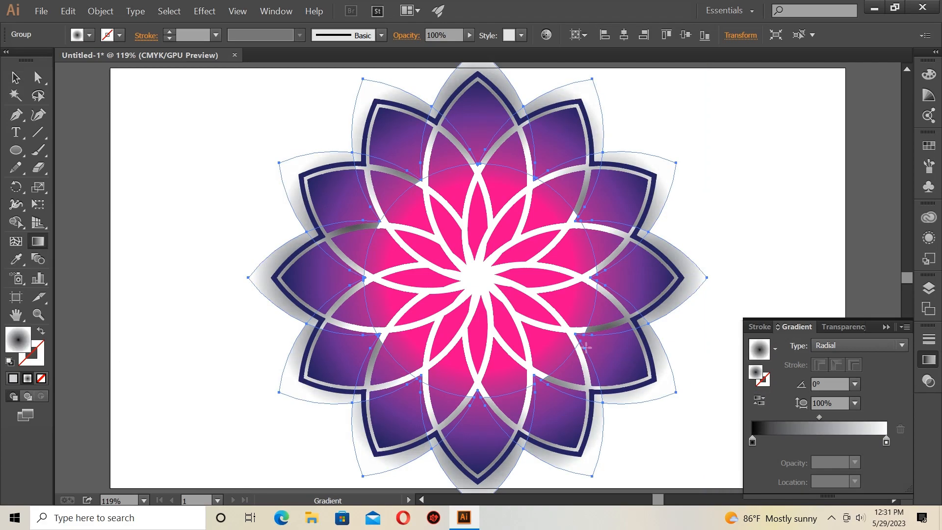
click(759, 401)
drag(474, 279, 834, 269)
drag(752, 442, 823, 443)
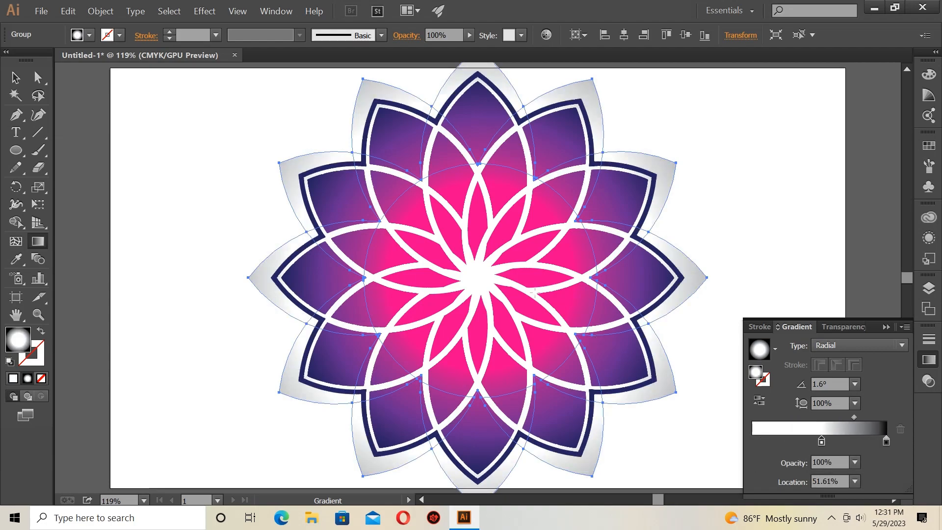
drag(475, 277, 761, 281)
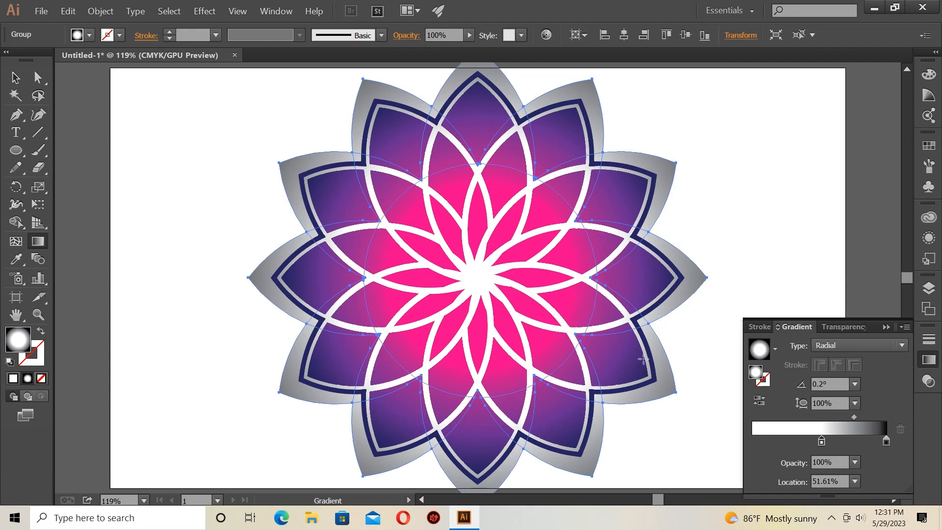
mouse_move(823, 442)
mouse_down()
mouse_move(839, 442)
mouse_move(827, 442)
mouse_up()
drag(478, 278, 826, 282)
drag(469, 276, 784, 276)
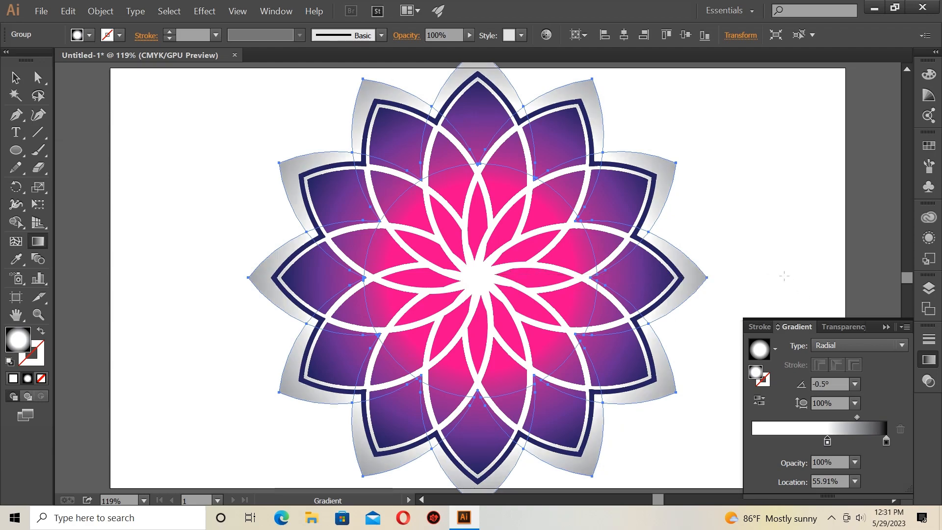
- Set the backdrop petals' blending mode to Soft Light and their opacity to 52%, and deselect them
click(842, 327)
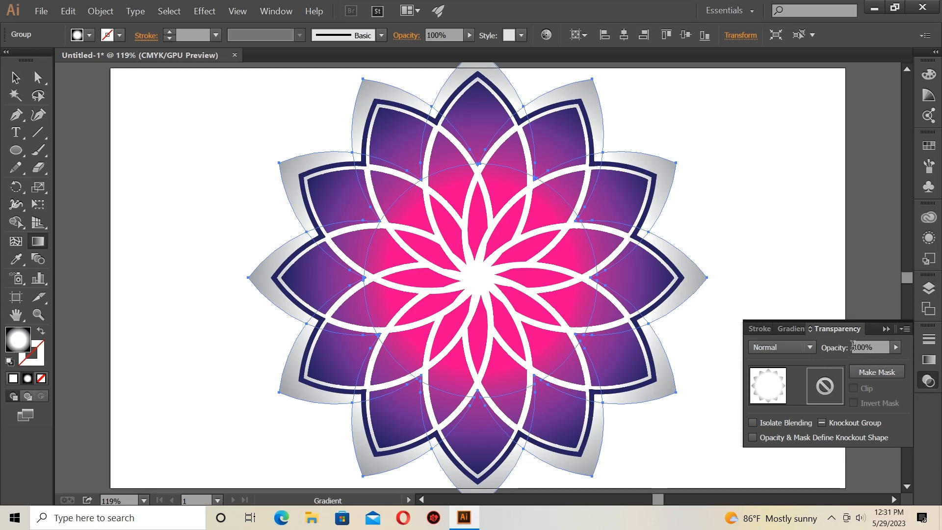
click(811, 348)
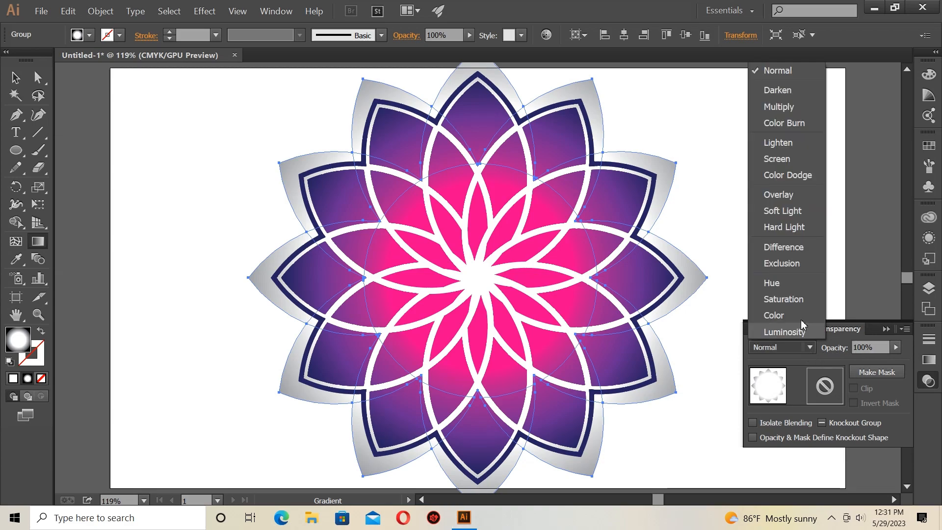
click(794, 218)
click(896, 347)
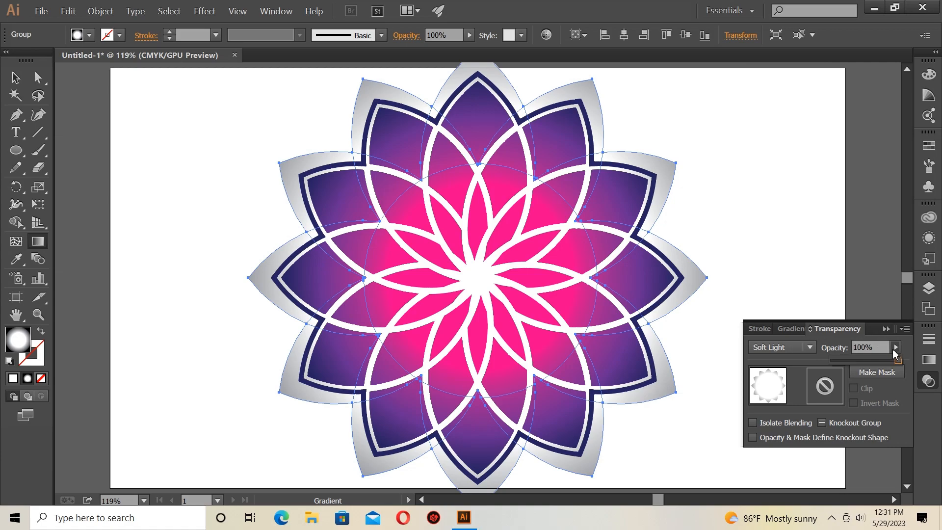
drag(898, 362, 869, 361)
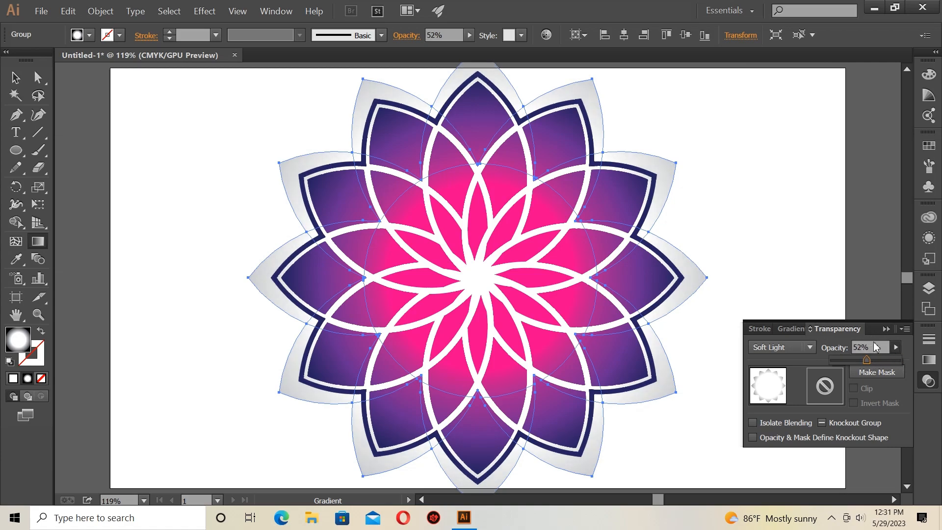
click(886, 329)
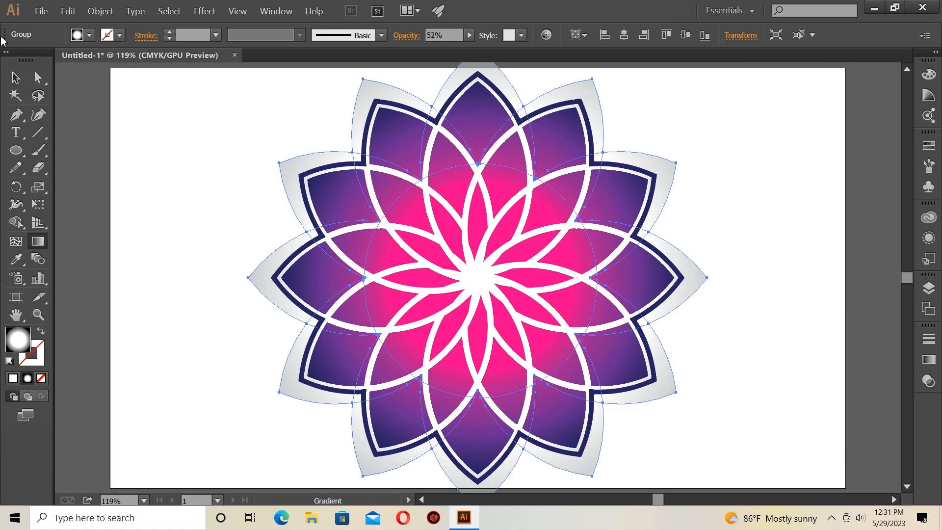
click(16, 77)
click(162, 185)
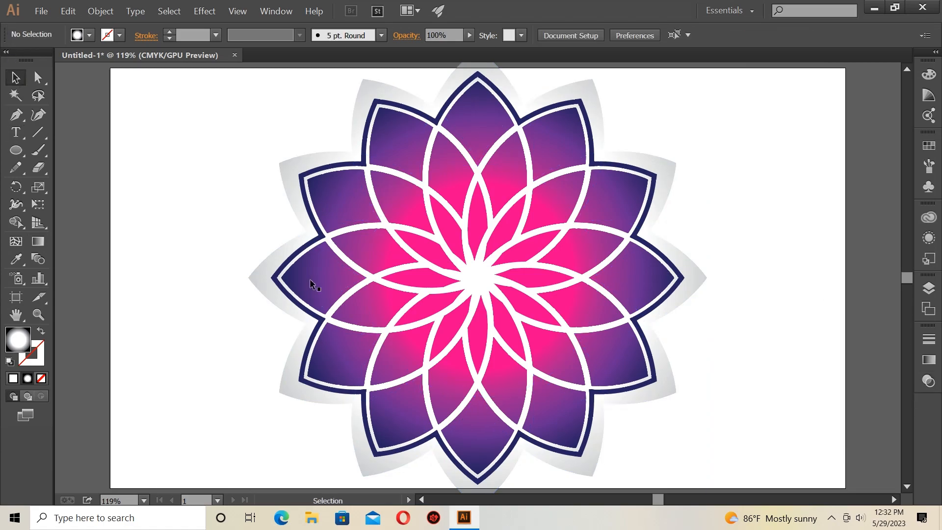
- Group the gradient flower, its navy outline and the backdrop petals together, and deselect the group
drag(248, 121, 421, 284)
right_click(419, 284)
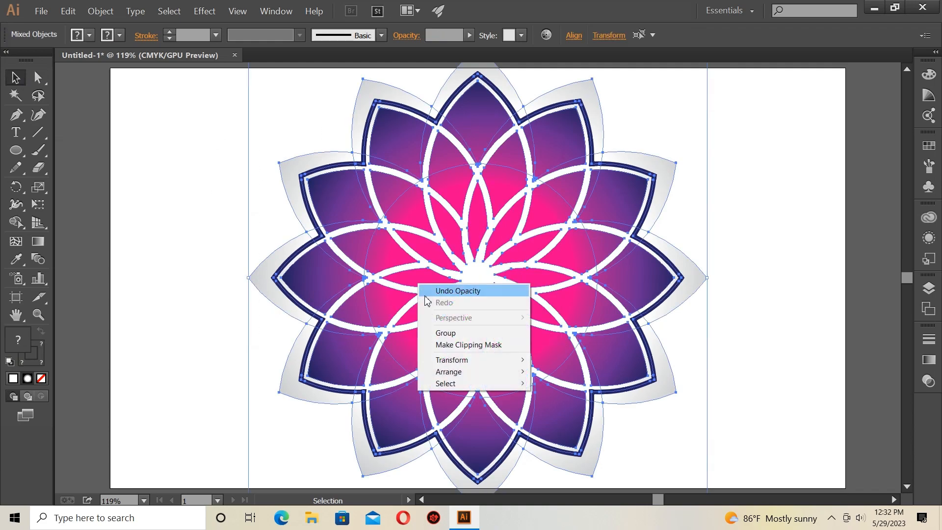
click(447, 333)
click(751, 347)
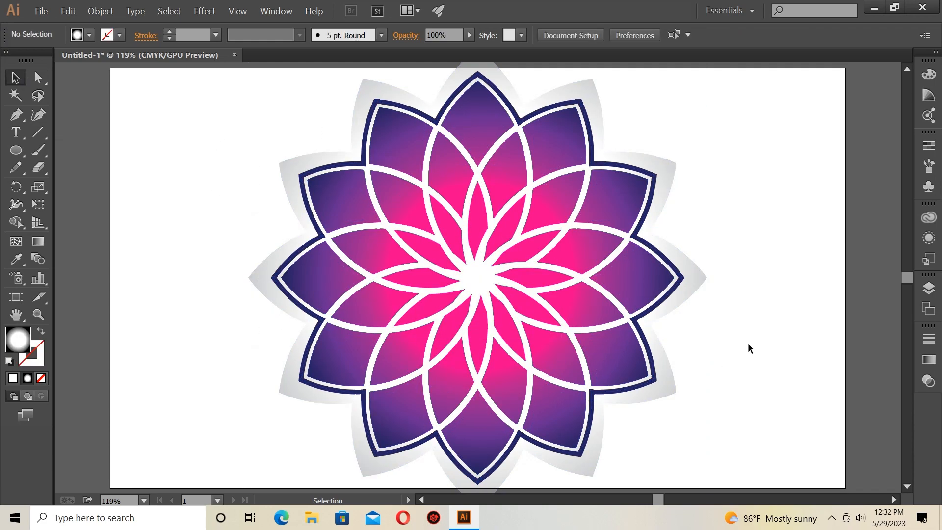
- Scale the whole flower group down about its centre so it fits within the artboard, and deselect it
click(513, 277)
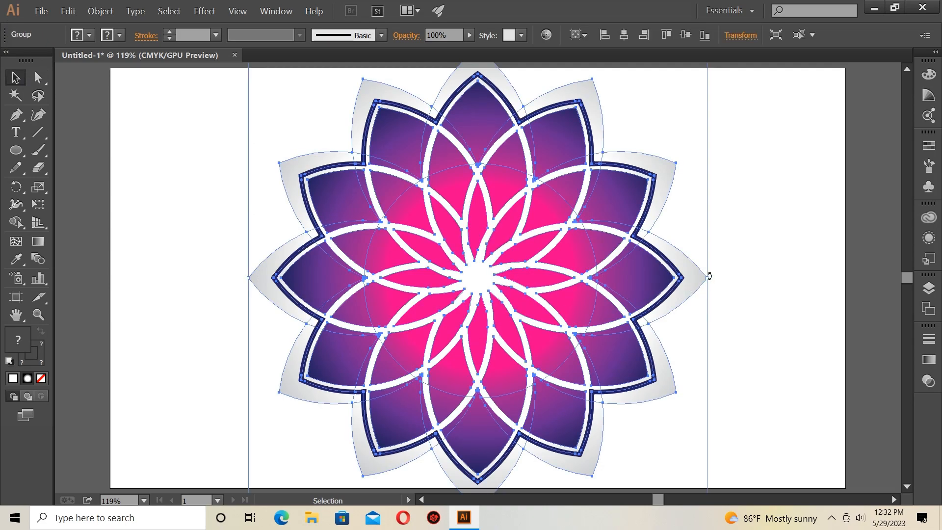
drag(707, 278, 683, 274)
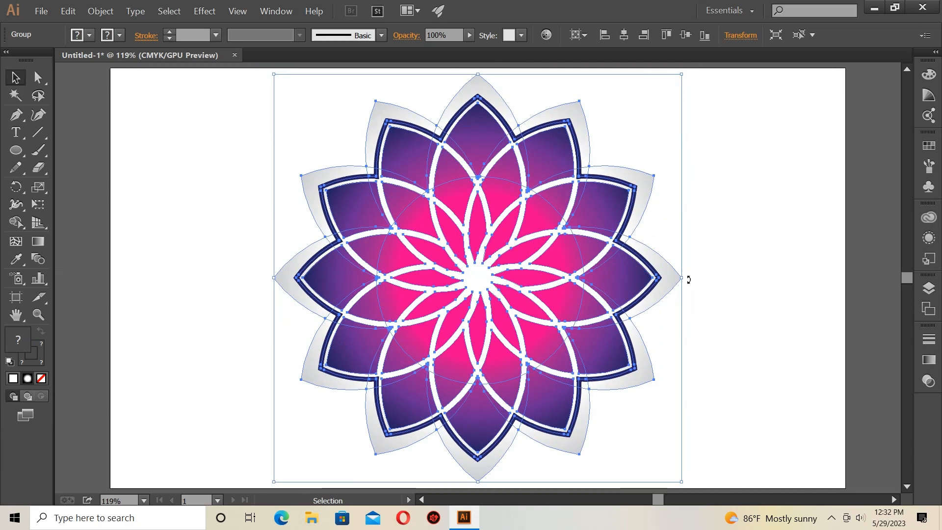
click(741, 306)
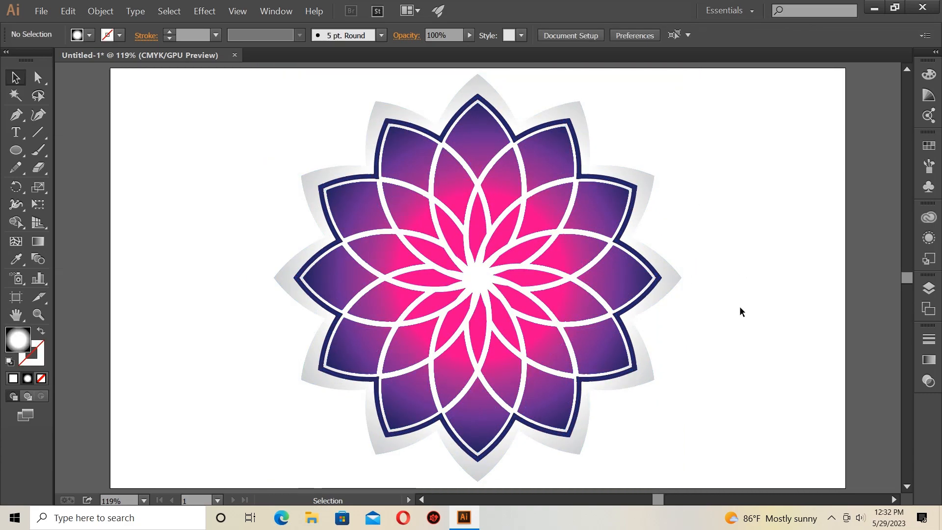
click(638, 189)
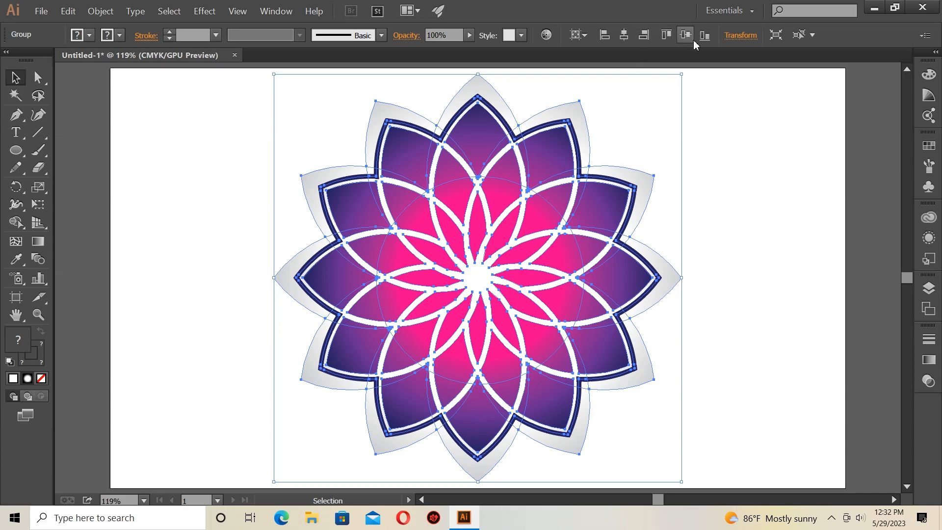
click(890, 367)
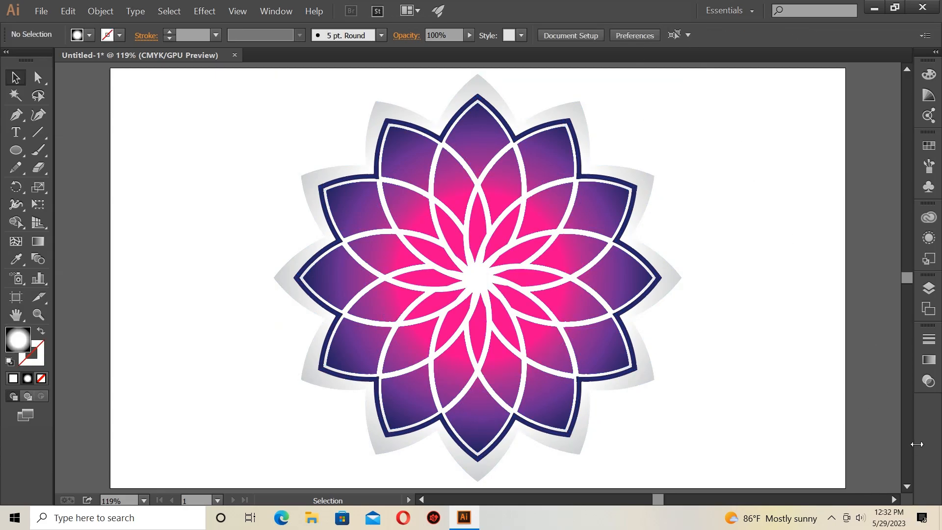